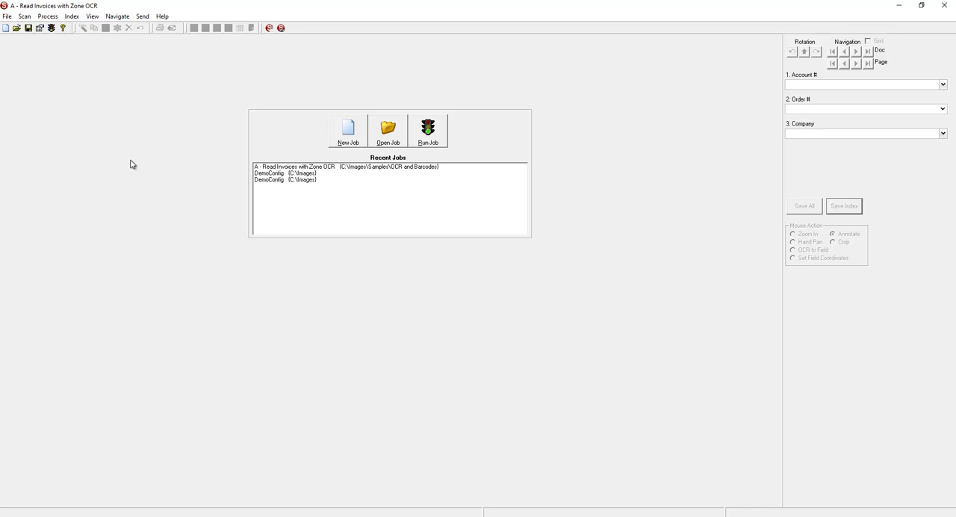
# - Run the Read Invoices with Zone OCR job, save all indexes with their current values and release the batch
pyautogui.click(431, 142)
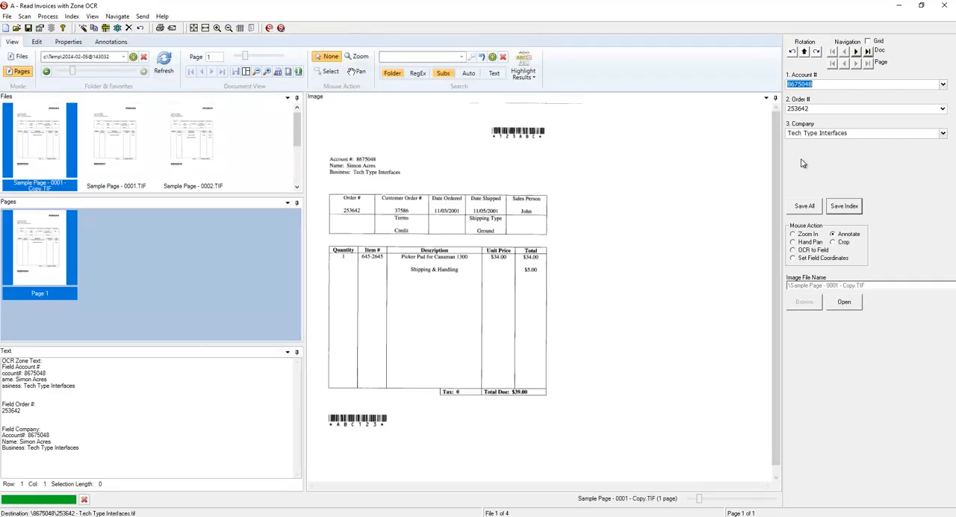
pyautogui.click(804, 214)
pyautogui.click(499, 292)
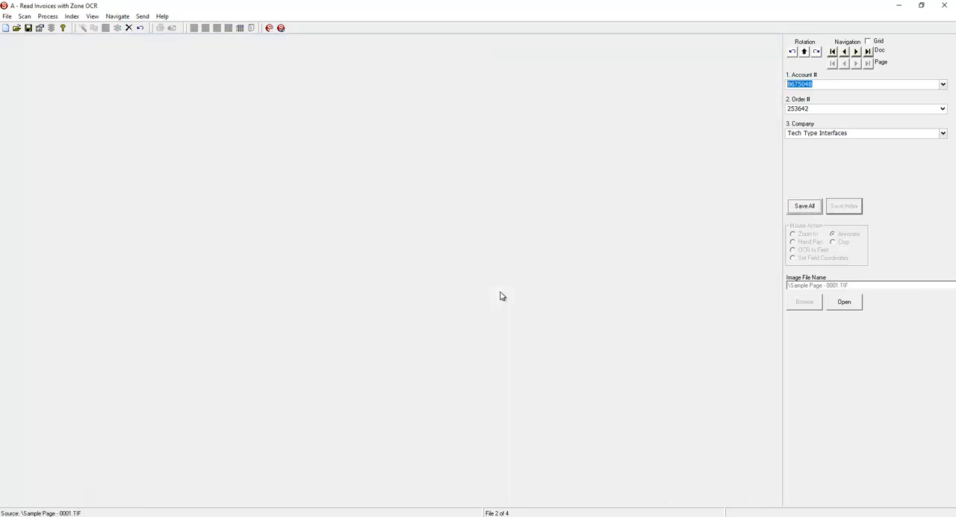
pyautogui.click(484, 296)
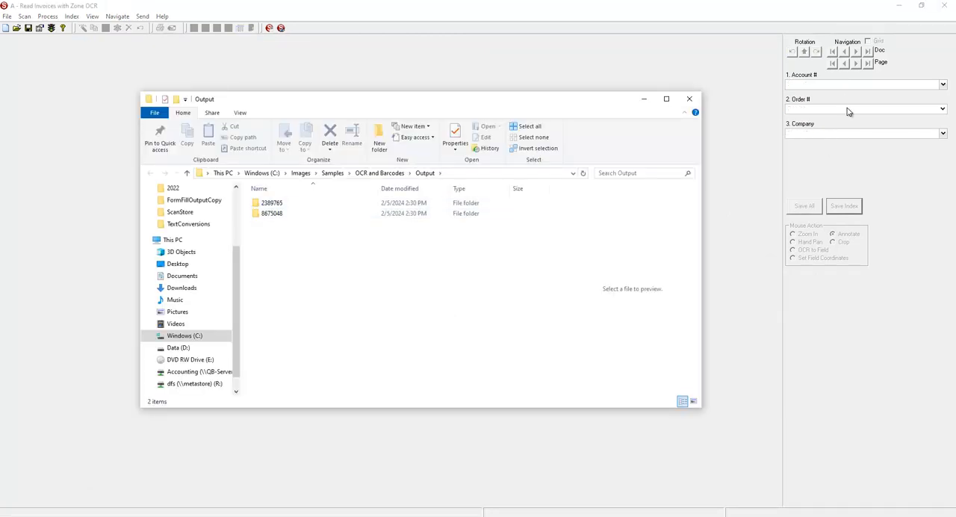
# - Check the exported TIF in the Tech Type Interfaces account folder, and delete both account folders from the Output folder
pyautogui.doubleClick(271, 214)
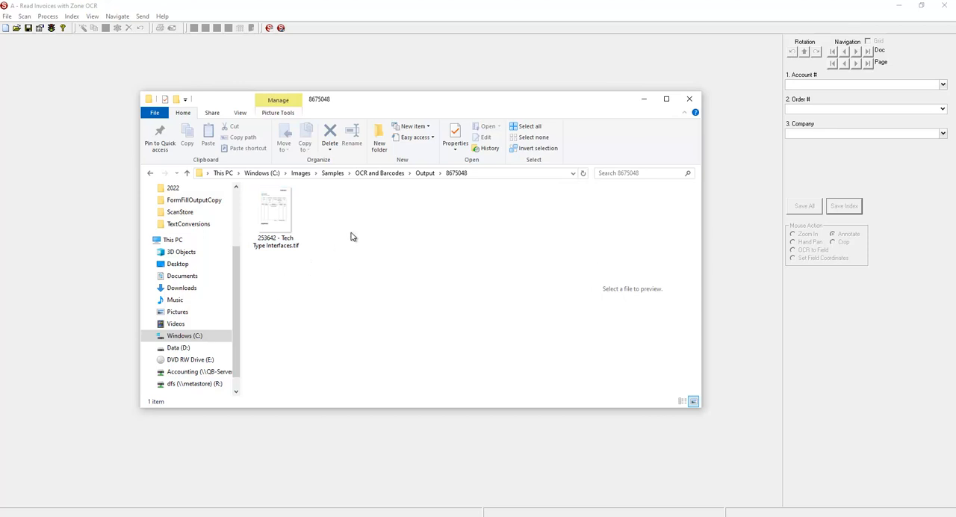
pyautogui.click(425, 173)
pyautogui.moveTo(318, 262); pyautogui.dragTo(271, 200)
pyautogui.click(333, 140)
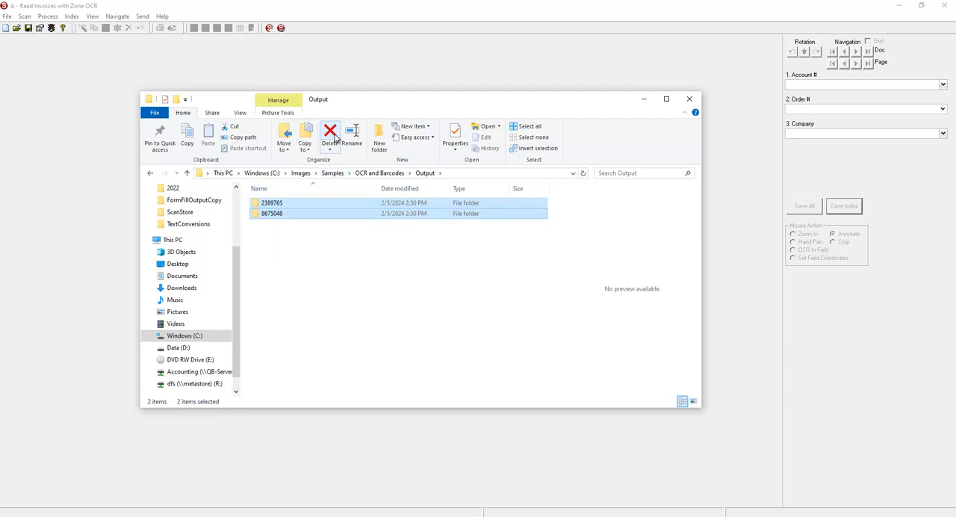
pyautogui.click(326, 70)
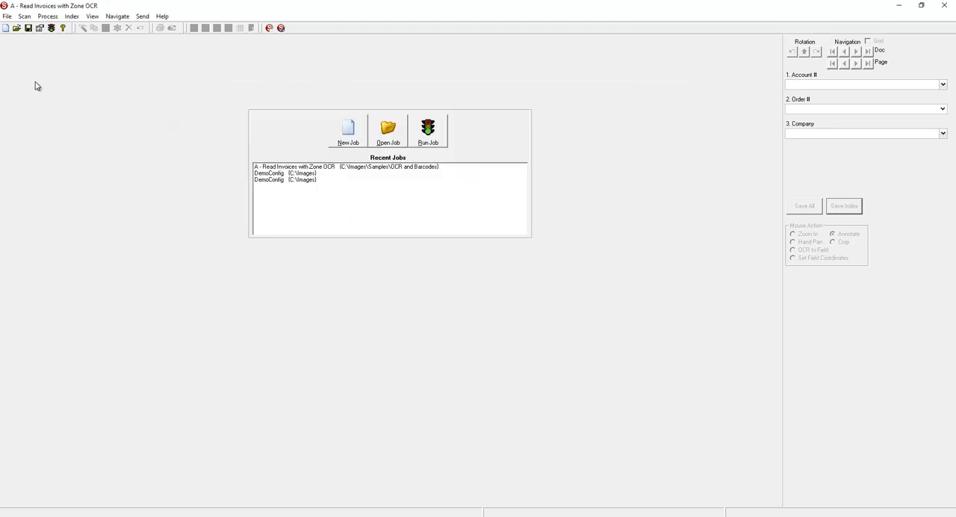
# - Open the File Output settings of the current job in the configuration wizard
pyautogui.click(40, 29)
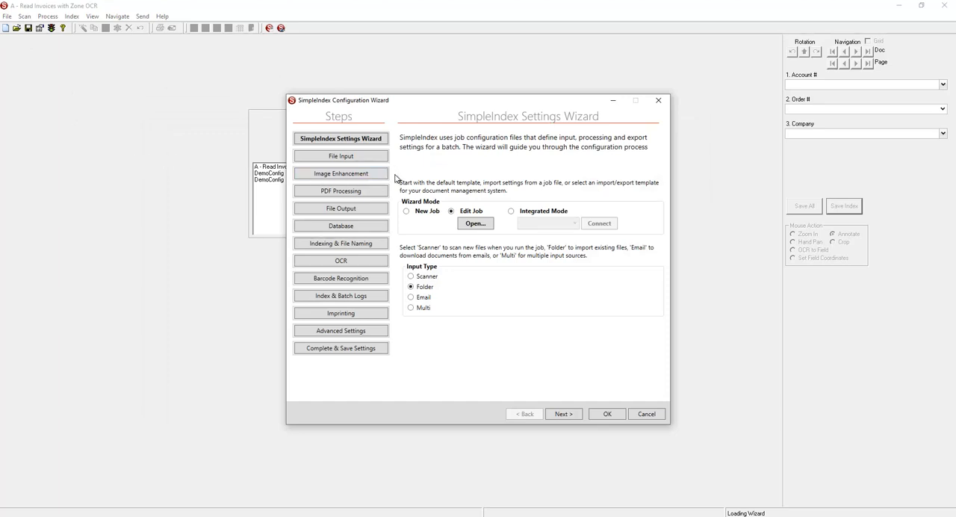
pyautogui.click(368, 212)
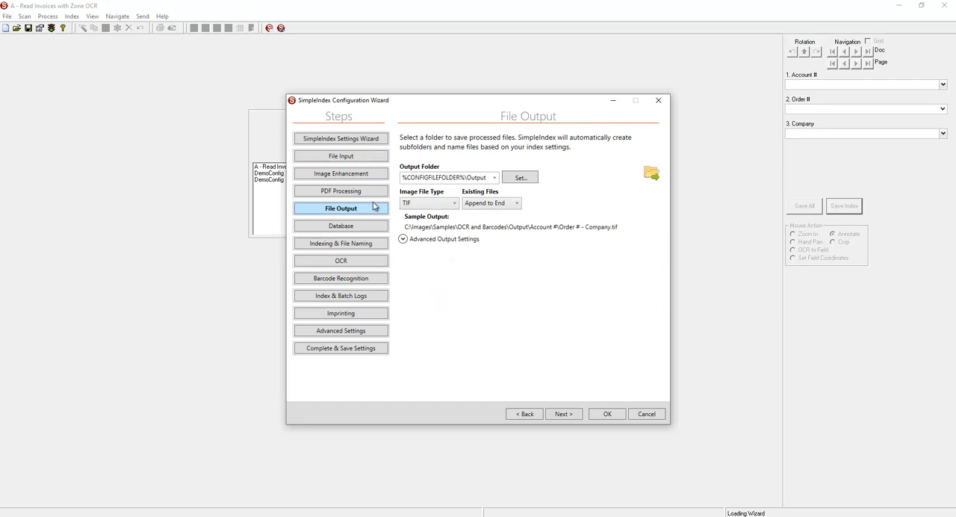
pyautogui.moveTo(403, 170)
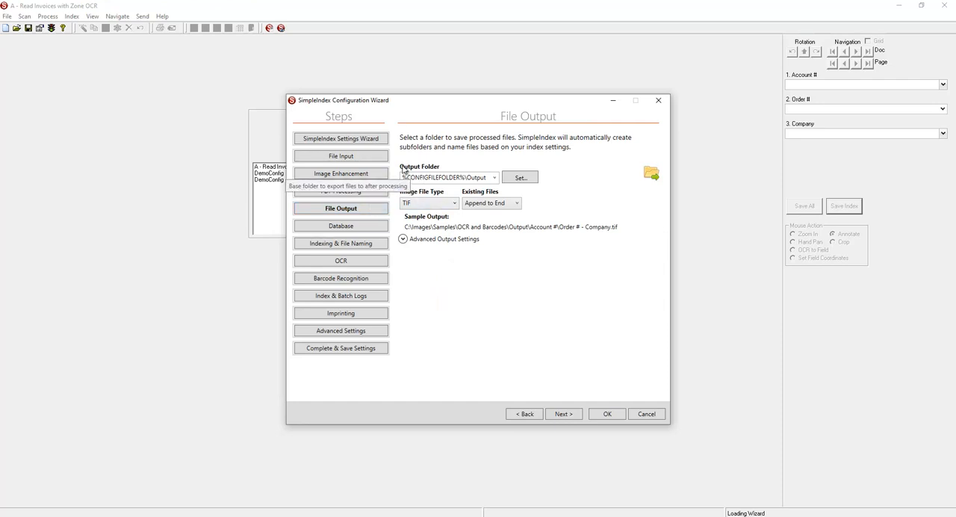
# - Choose the Output folder under OCR and Barcodes as the job's output folder, inserting keywords for default folders
pyautogui.click(519, 178)
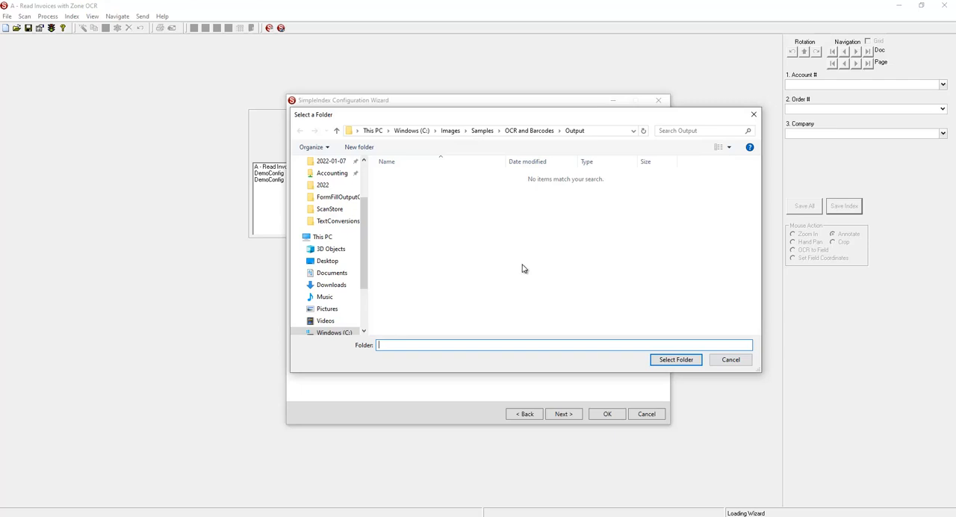
pyautogui.click(663, 367)
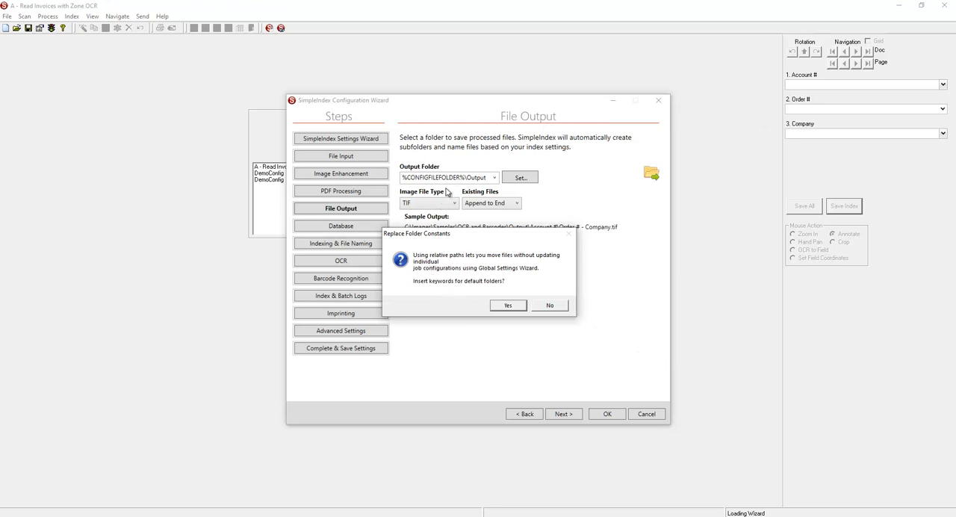
pyautogui.click(515, 307)
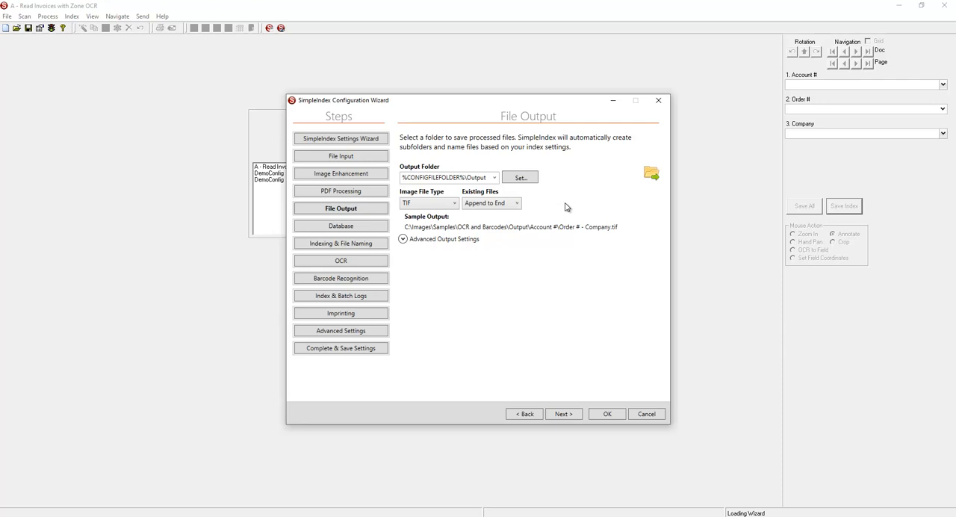
# - Set the job's output folder to C:\Images\Samples\OCR and Barcodes\Output as a full path, without inserting default folder keywords
pyautogui.click(511, 180)
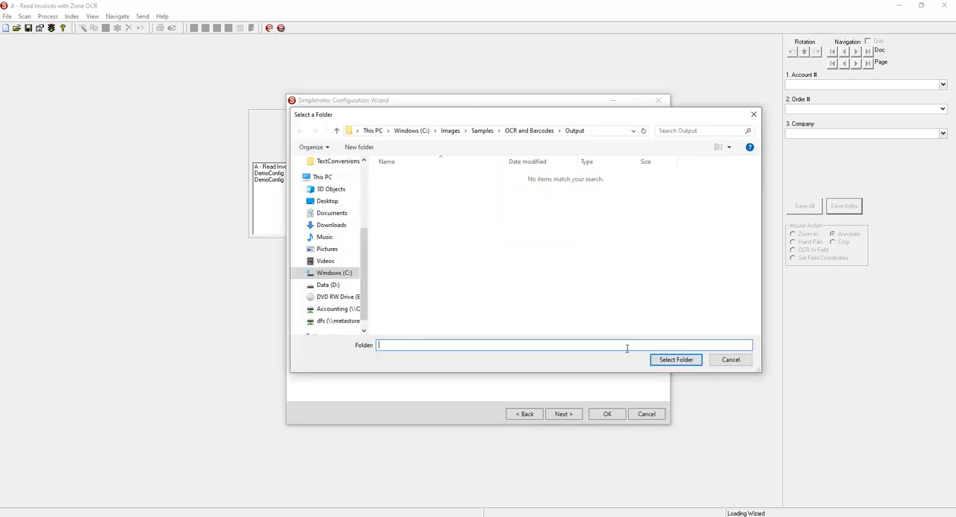
pyautogui.click(667, 360)
pyautogui.click(547, 305)
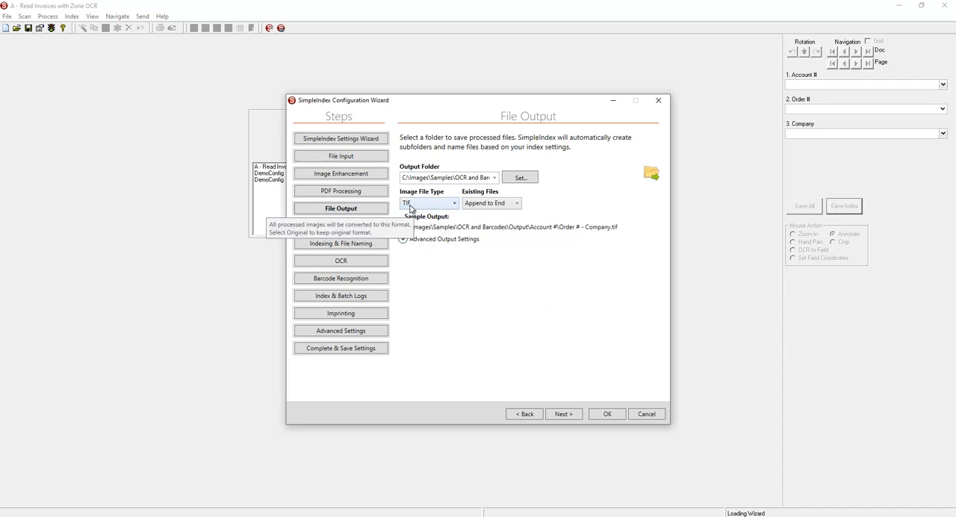
# - Set the image file type for the job's output to PDF
pyautogui.click(453, 205)
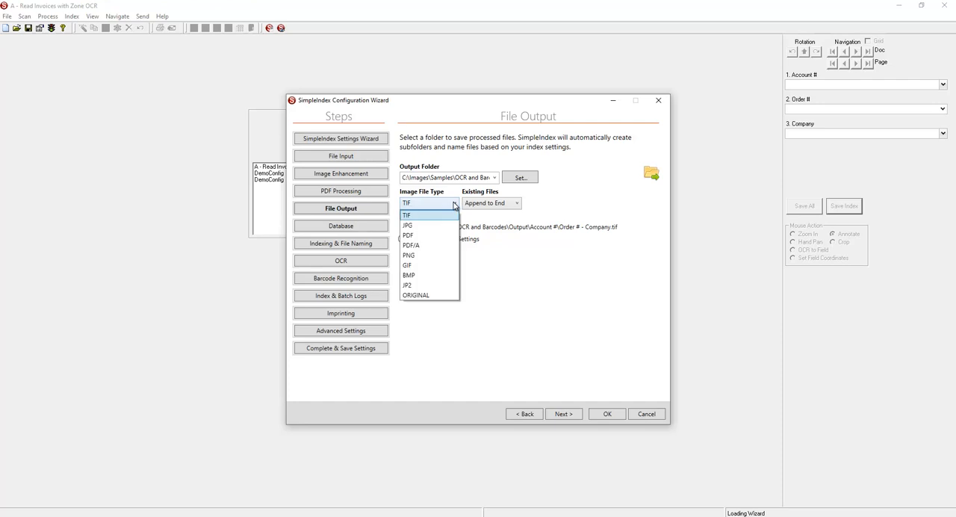
pyautogui.click(405, 236)
pyautogui.click(454, 204)
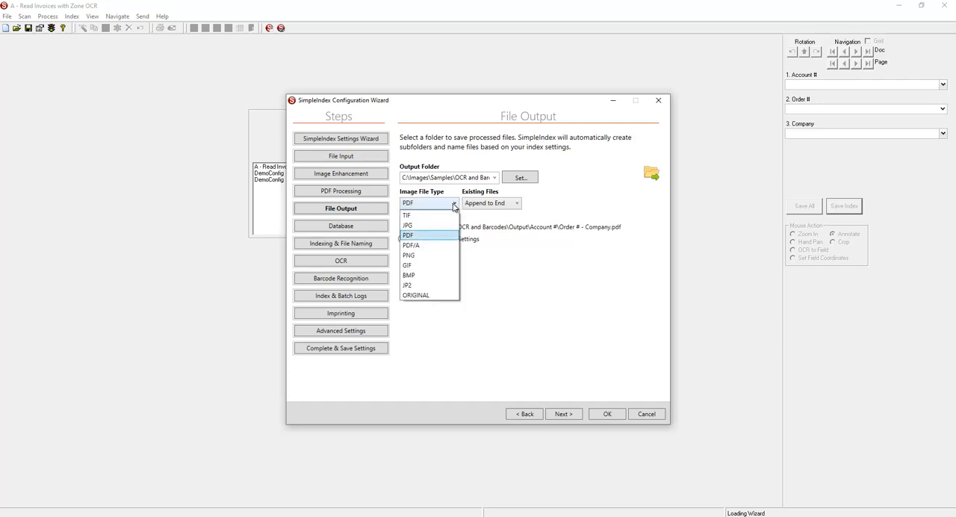
pyautogui.click(442, 236)
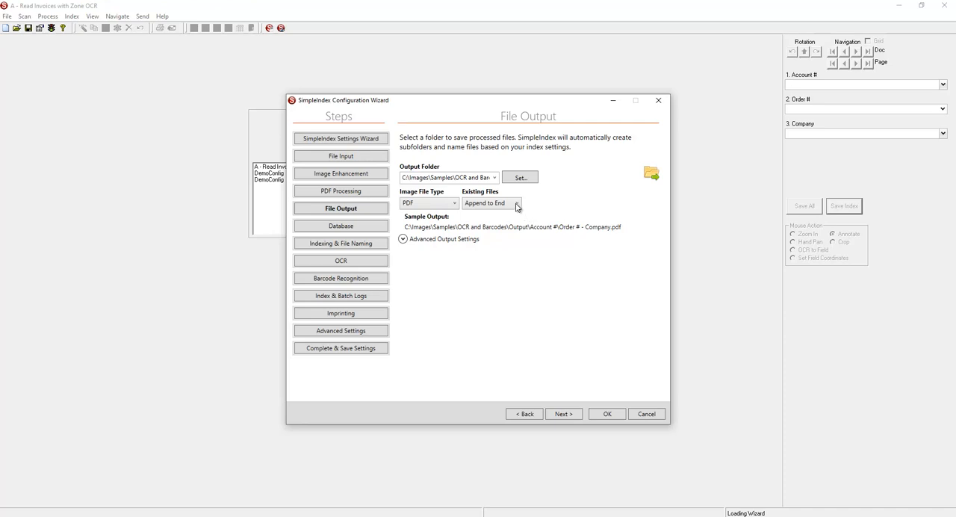
# - Set the handling of existing files to Numbered 1-Page Files, and save the job file and exit the wizard
pyautogui.click(513, 204)
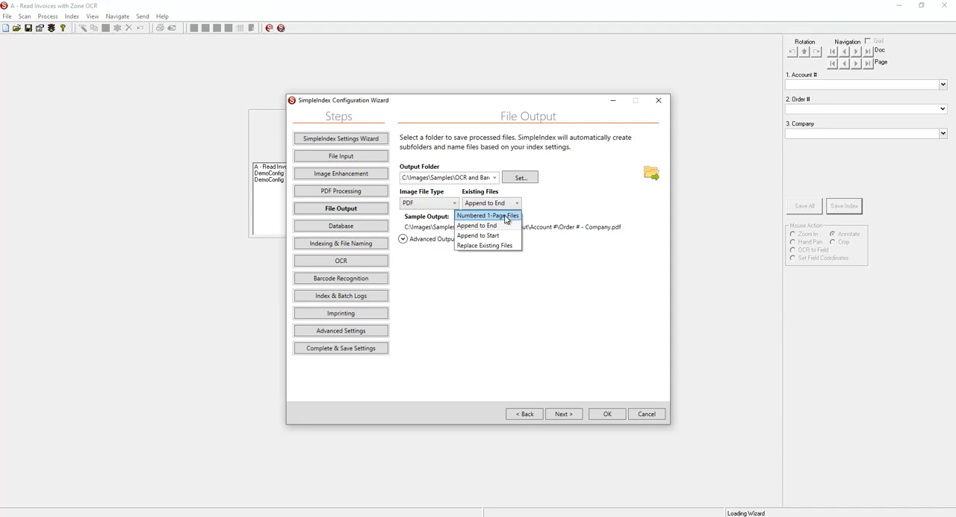
pyautogui.click(506, 219)
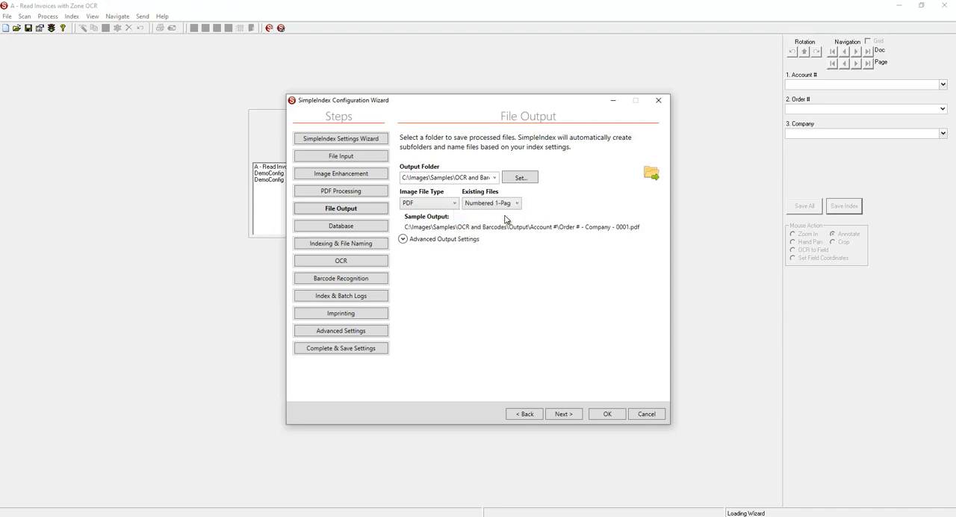
pyautogui.click(610, 416)
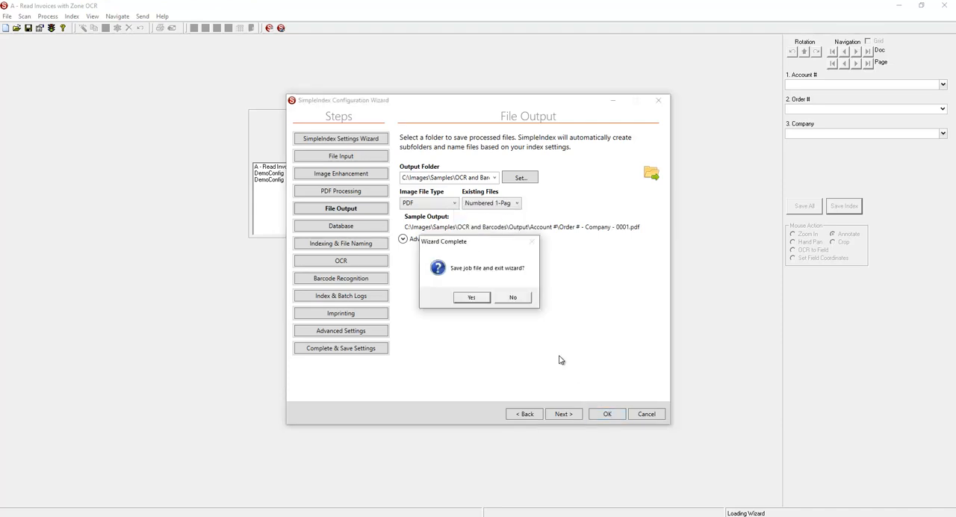
pyautogui.click(461, 299)
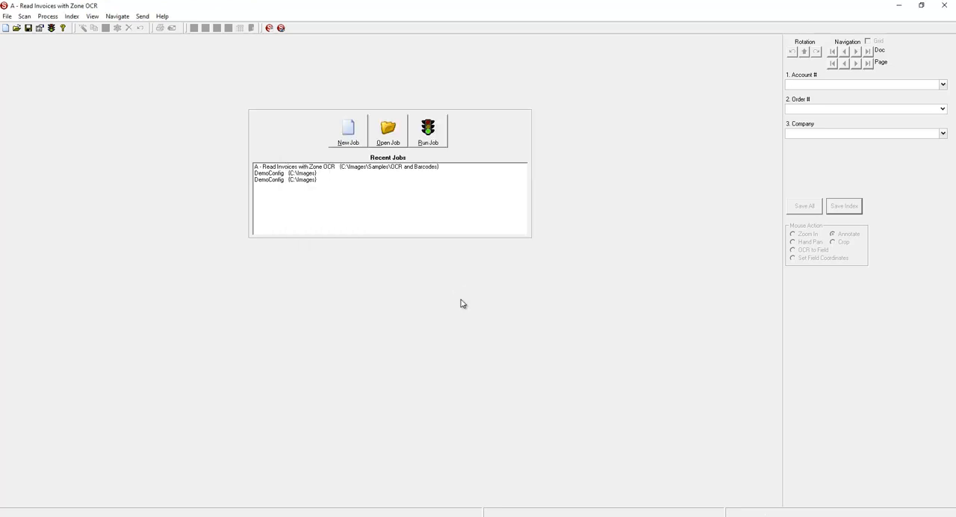
# - Run the job again, save the first document's index, save all remaining indexes and release the batch
pyautogui.click(435, 142)
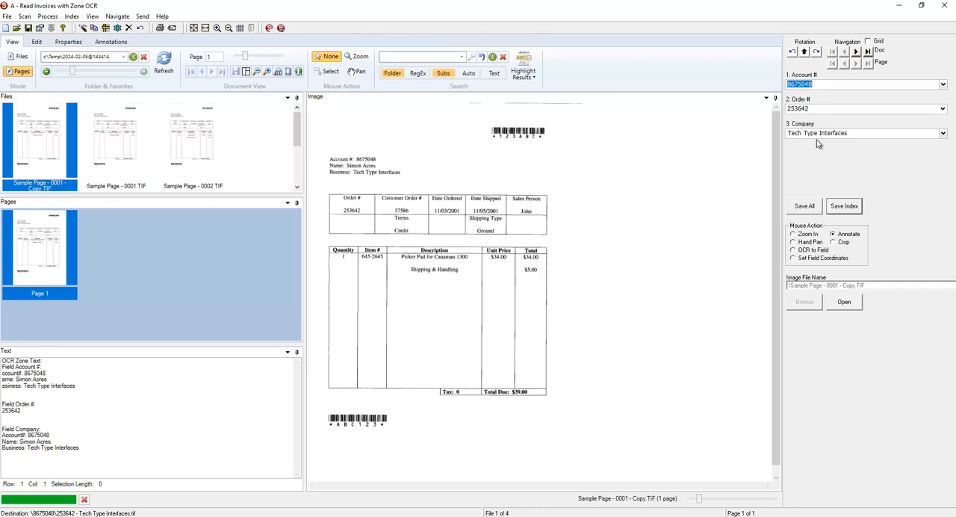
pyautogui.click(845, 209)
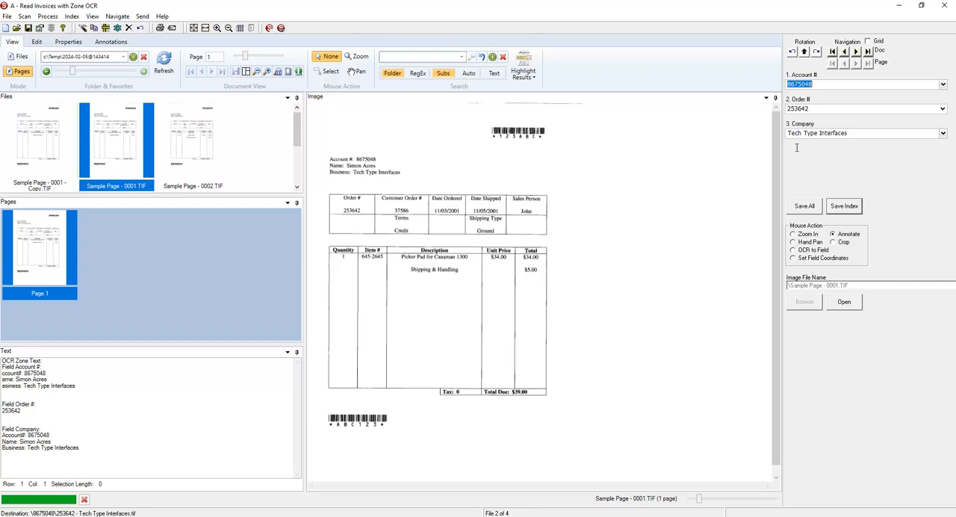
pyautogui.click(804, 206)
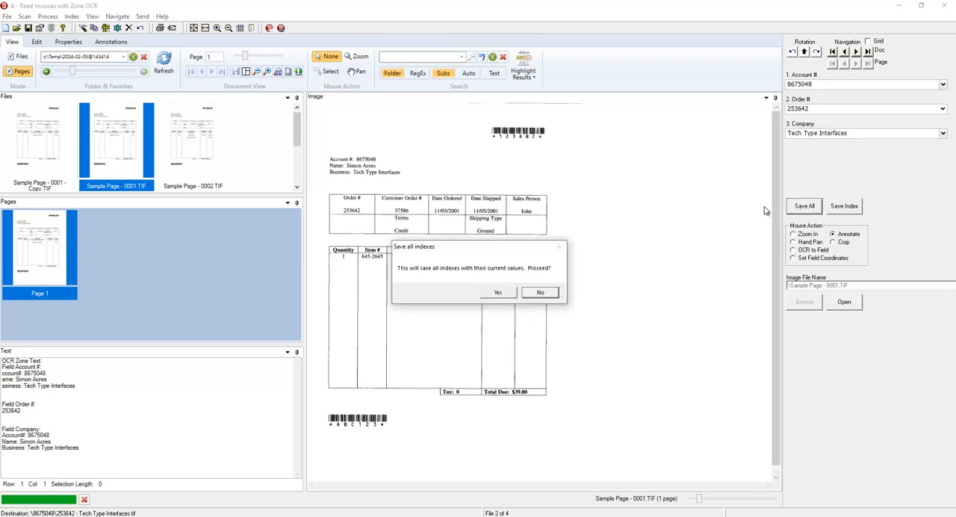
pyautogui.click(510, 293)
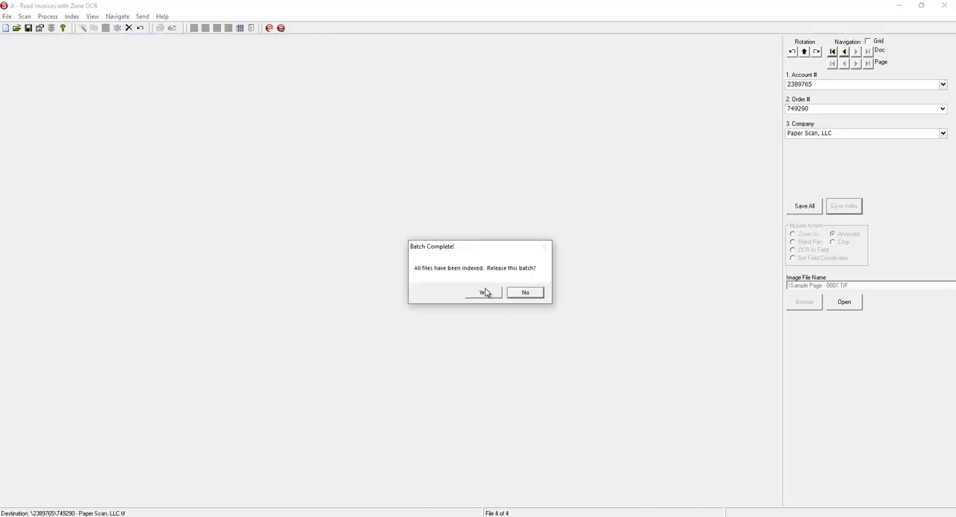
pyautogui.click(484, 292)
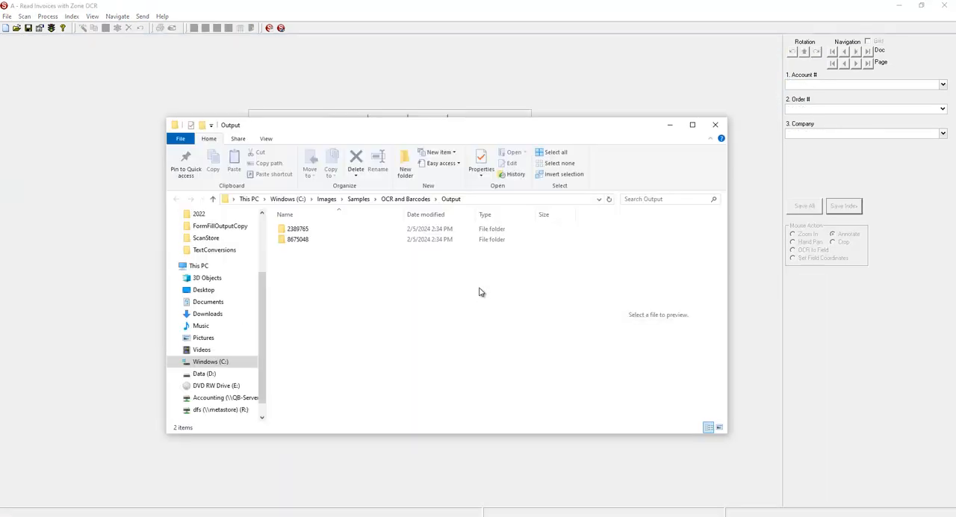
# - Check the numbered PDFs in the Tech Type Interfaces account folder, and delete both account folders from the Output folder
pyautogui.click(295, 244)
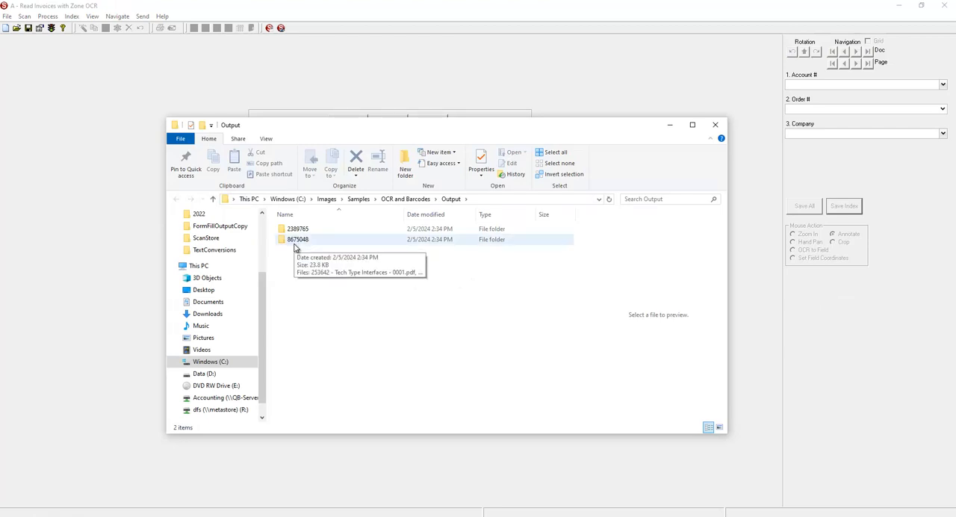
pyautogui.doubleClick(295, 244)
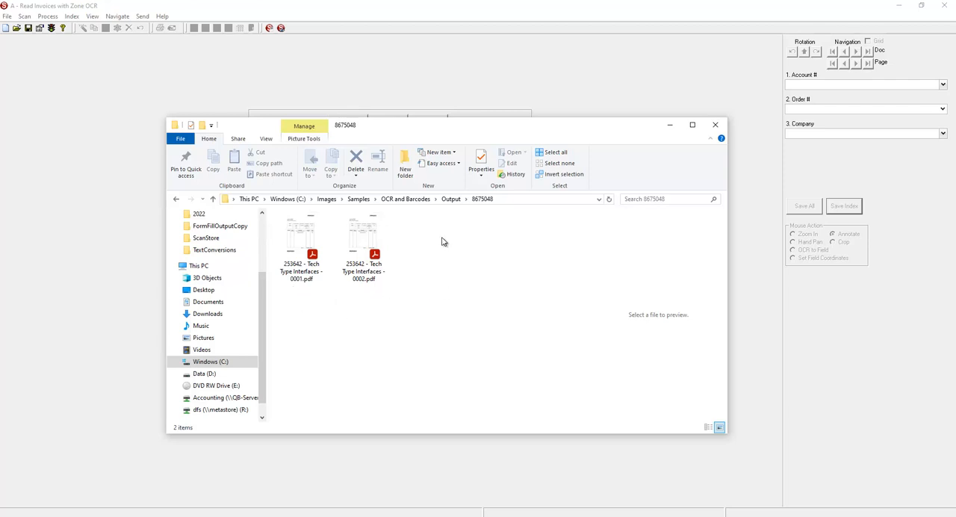
pyautogui.click(450, 200)
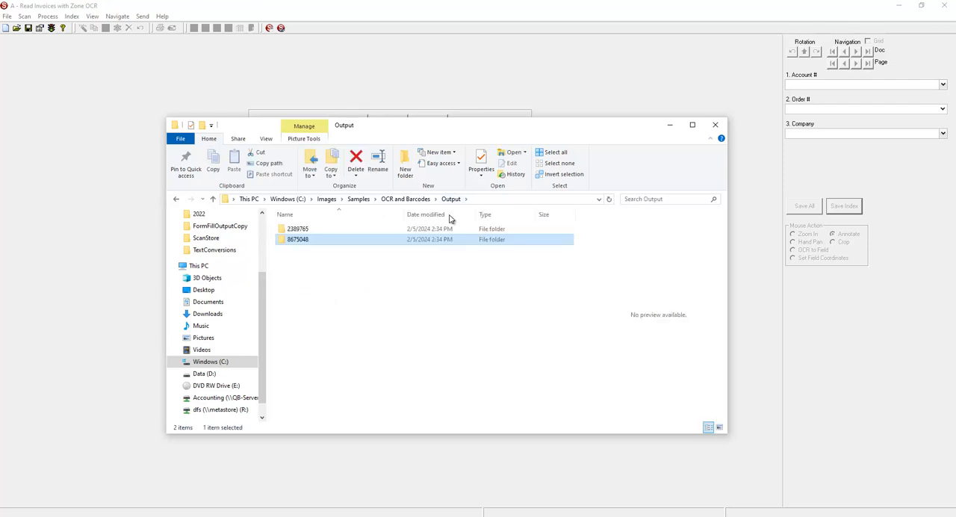
pyautogui.moveTo(334, 268); pyautogui.dragTo(294, 225)
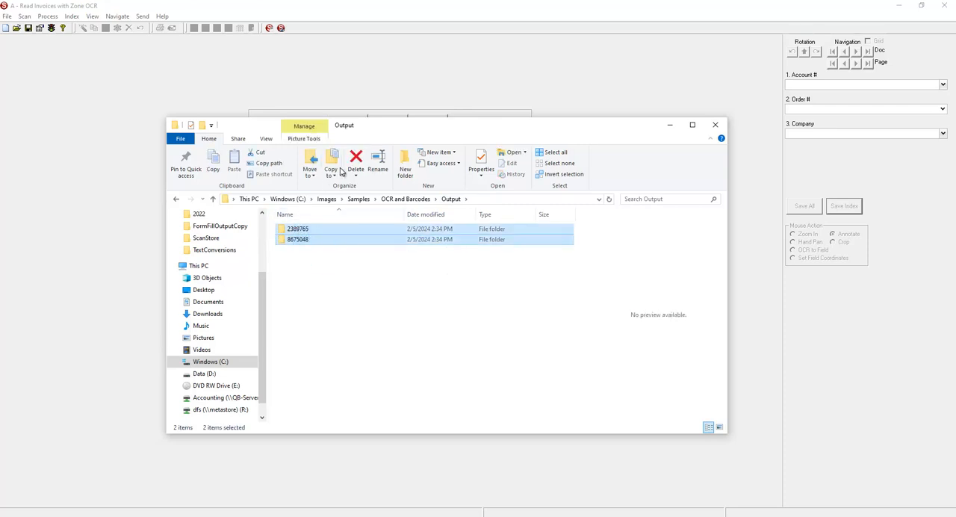
pyautogui.click(356, 158)
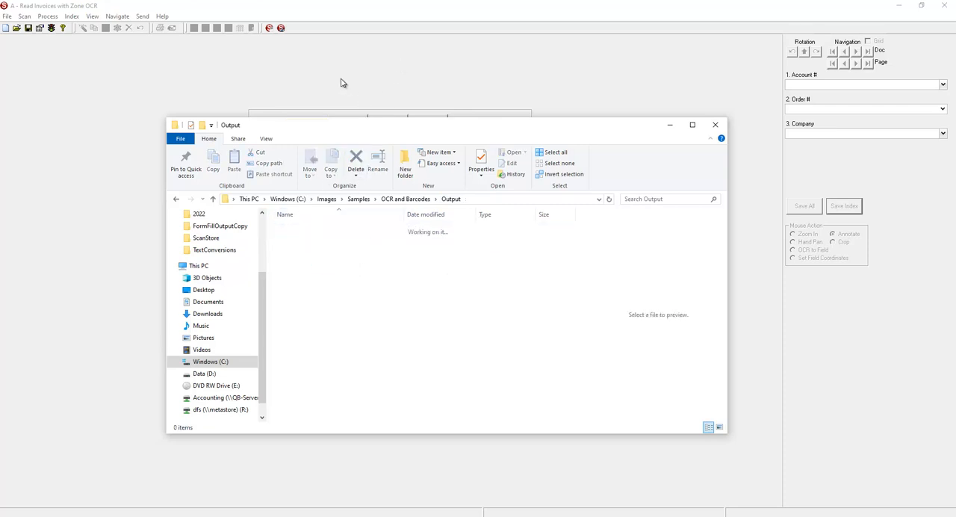
pyautogui.click(310, 76)
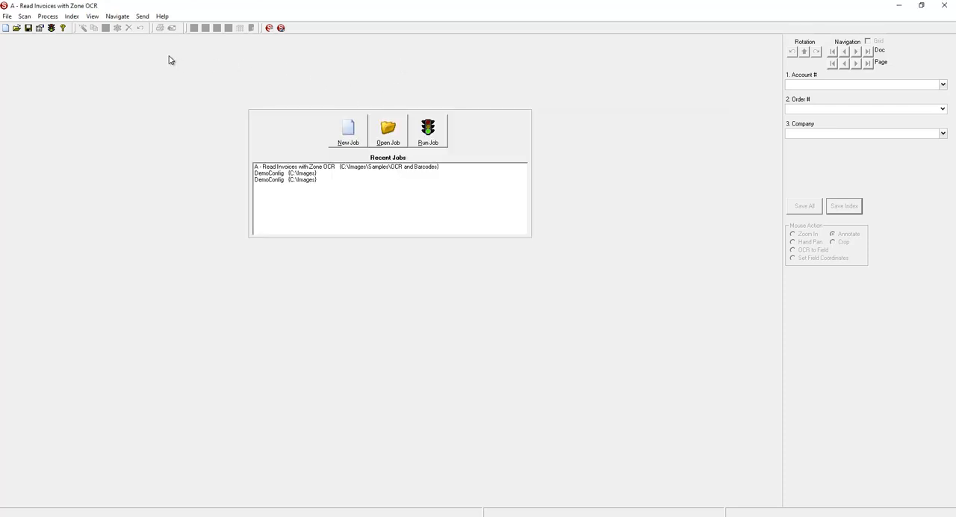
# - Reopen the job's File Output settings in the configuration wizard and expand the advanced output settings
pyautogui.click(40, 28)
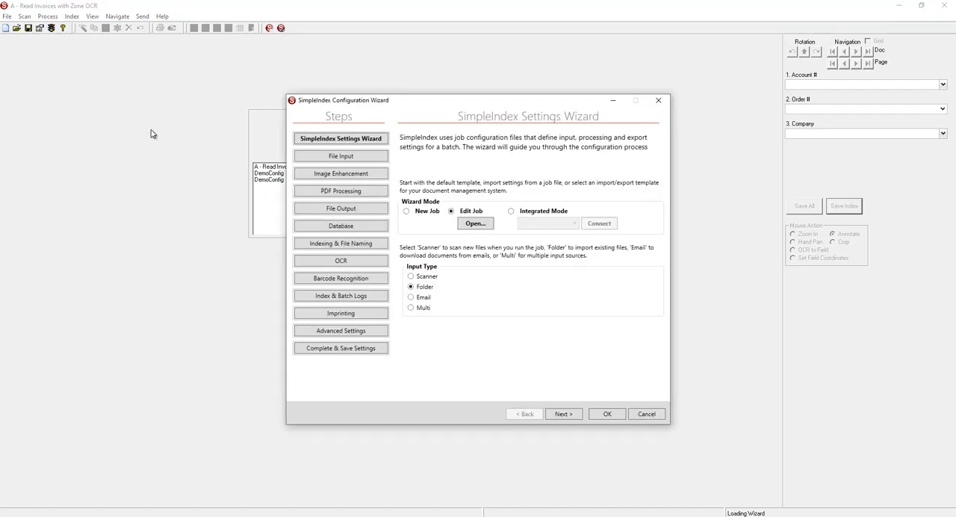
pyautogui.click(335, 213)
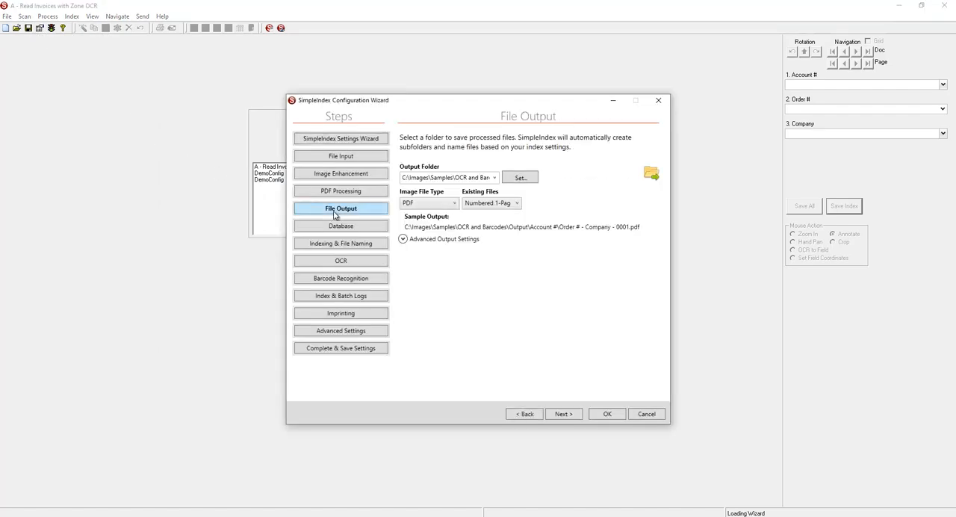
pyautogui.click(411, 246)
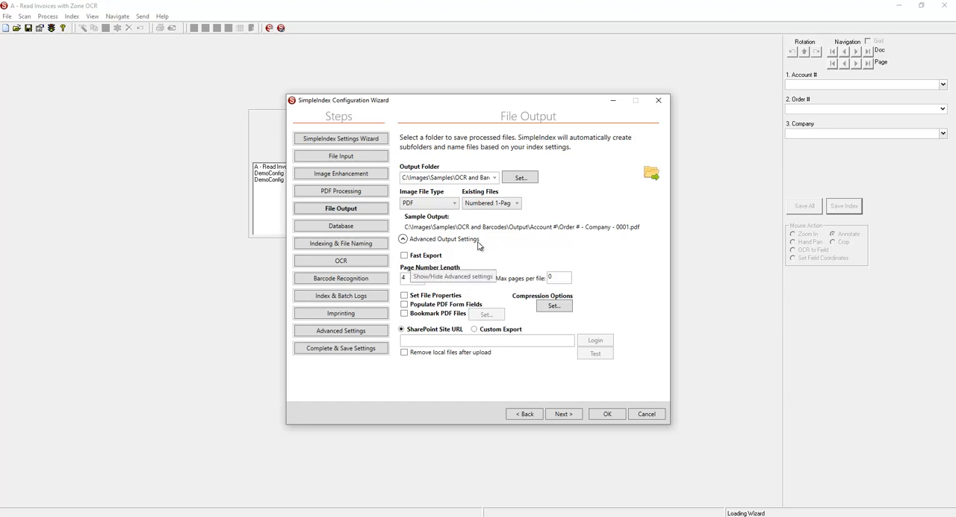
# - Turn Fast Export on and off again, and set the handling of existing files to Append to End
pyautogui.click(425, 255)
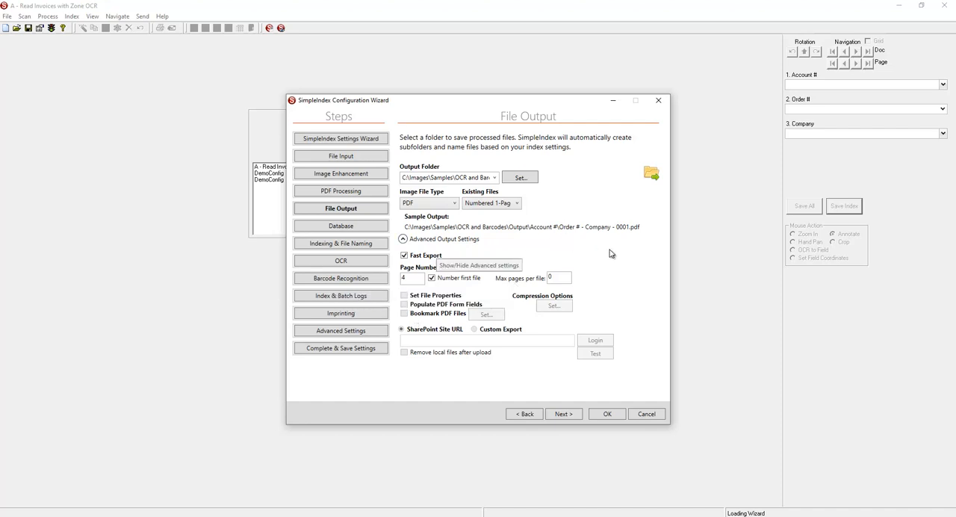
pyautogui.click(405, 256)
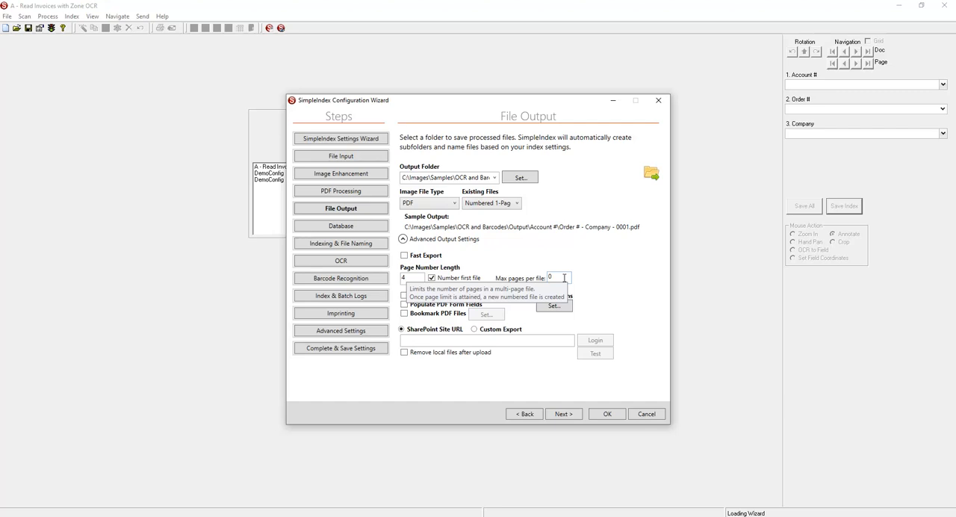
pyautogui.click(514, 205)
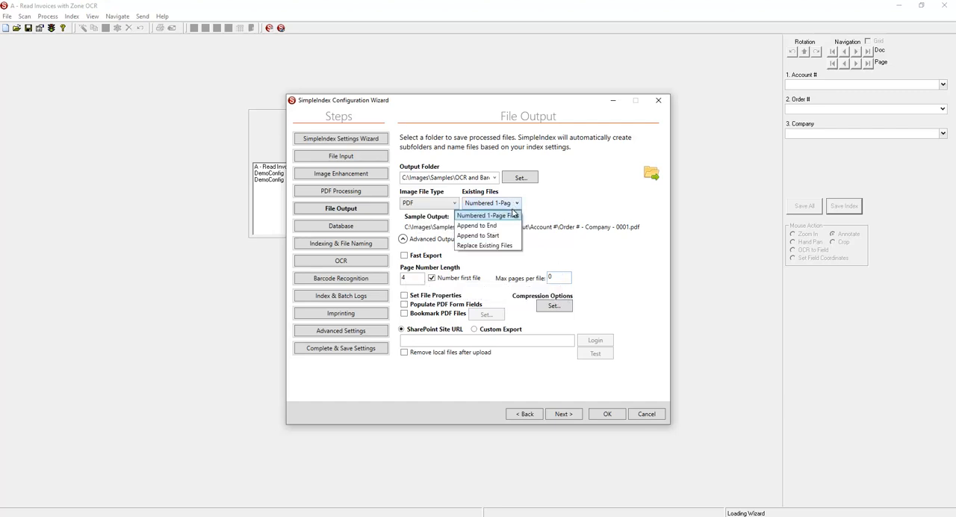
pyautogui.click(478, 226)
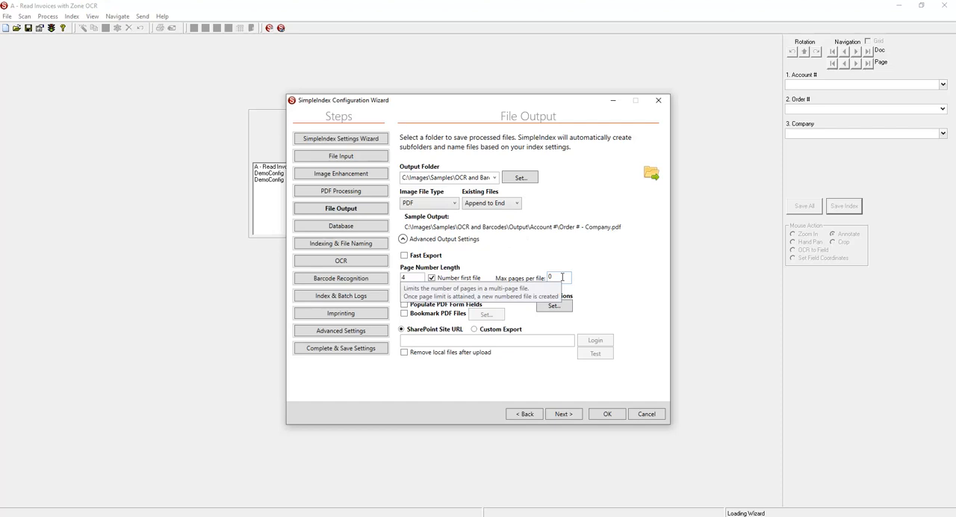
pyautogui.moveTo(559, 278); pyautogui.dragTo(543, 283)
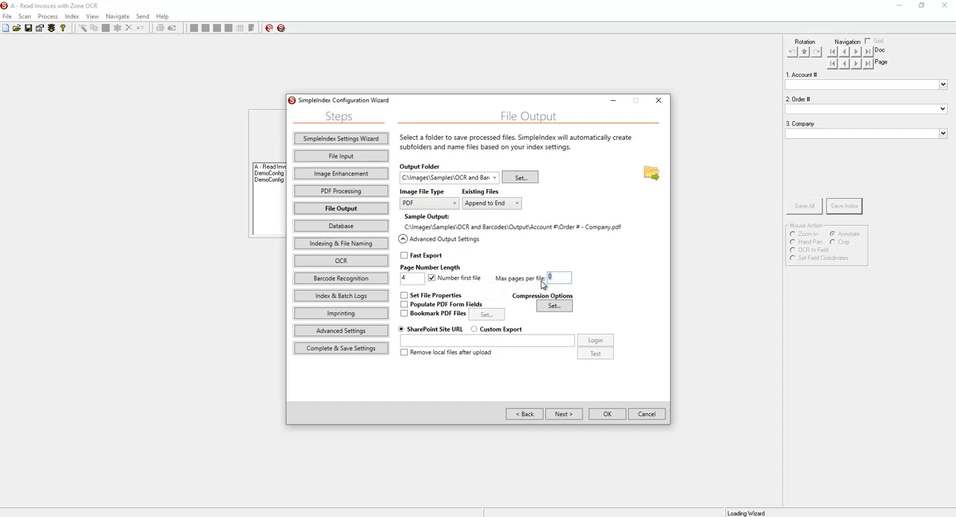
pyautogui.write('2')
pyautogui.press('BackSpace')
pyautogui.press('BackSpace')
pyautogui.write('0')
# - Review the index fields' folder, filename and field separator settings, and return to the advanced file output settings
pyautogui.click(353, 247)
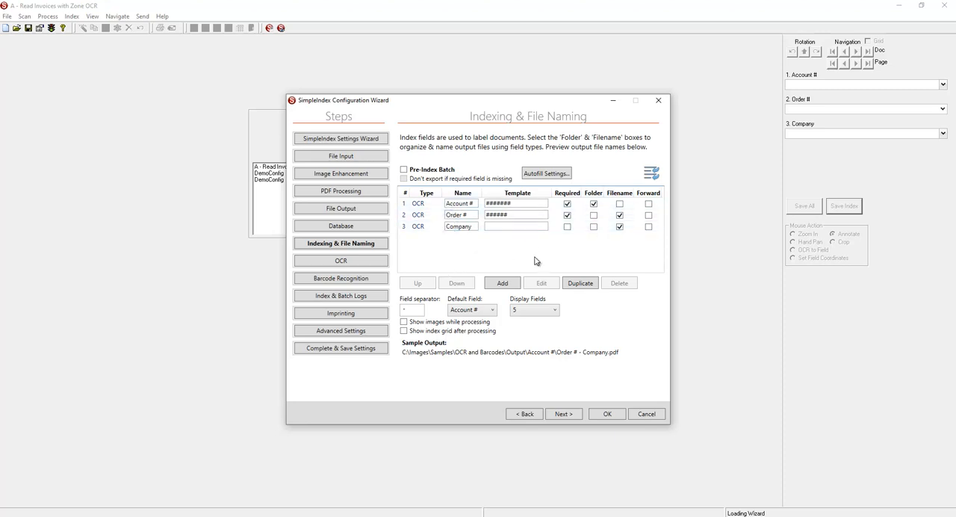
pyautogui.click(601, 215)
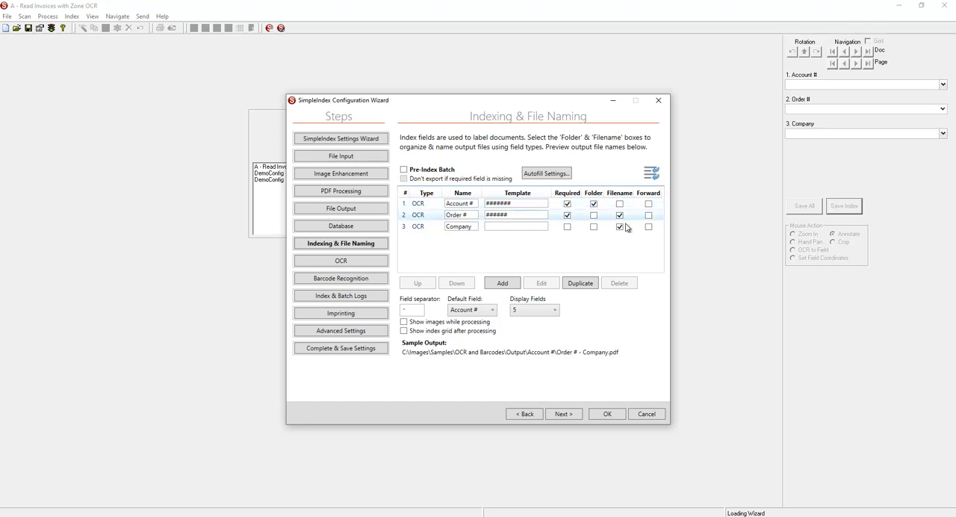
pyautogui.click(626, 228)
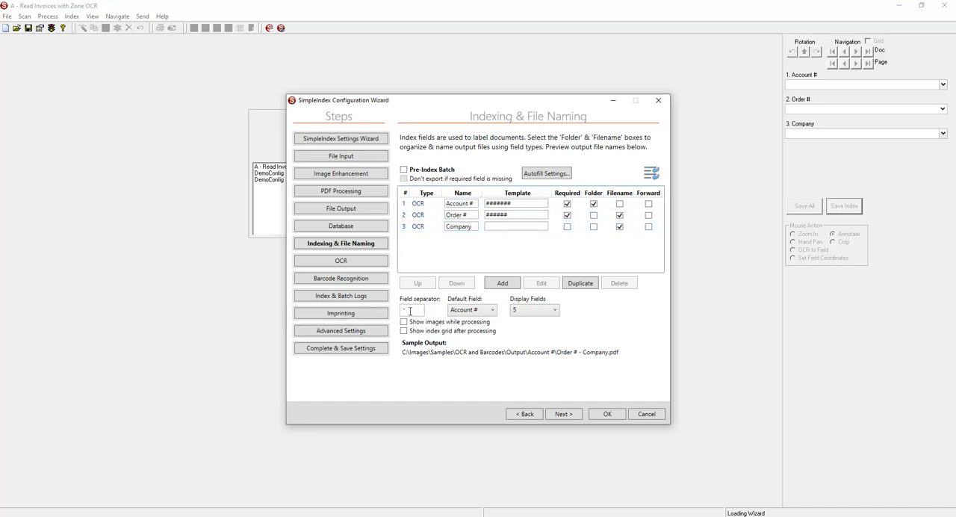
pyautogui.click(410, 311)
pyautogui.moveTo(410, 310); pyautogui.dragTo(381, 302)
pyautogui.click(378, 212)
pyautogui.click(404, 238)
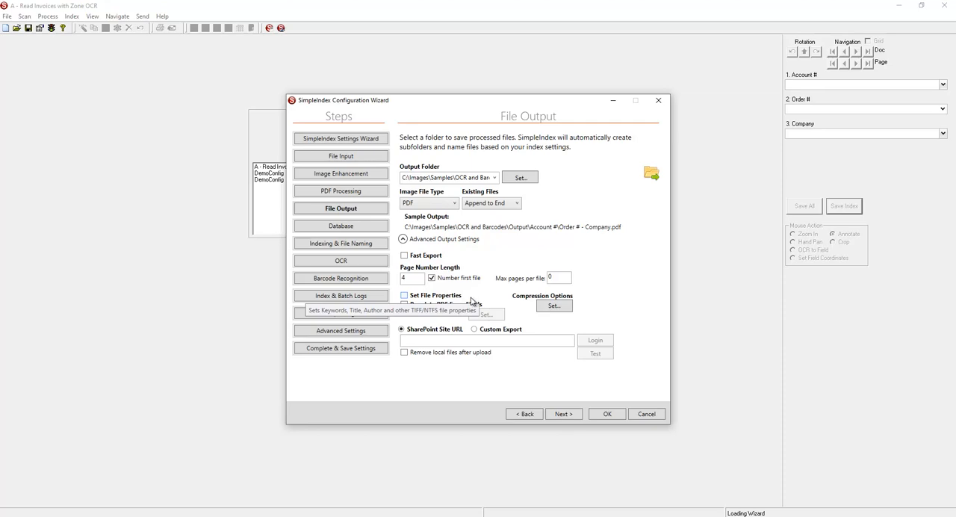
# - Switch to File Explorer's Input folder and examine the detailed properties of Sample Page - 0001 - Copy.TIF
pyautogui.click(257, 515)
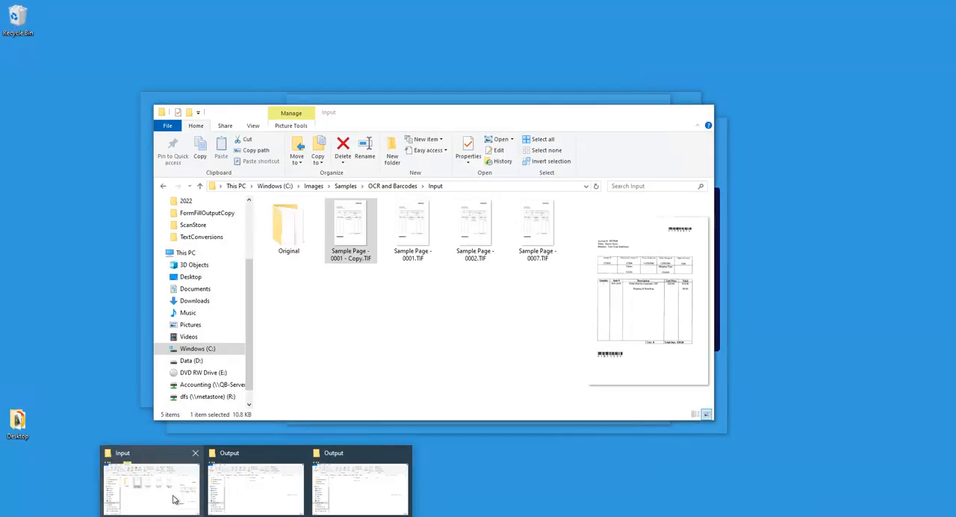
pyautogui.click(177, 499)
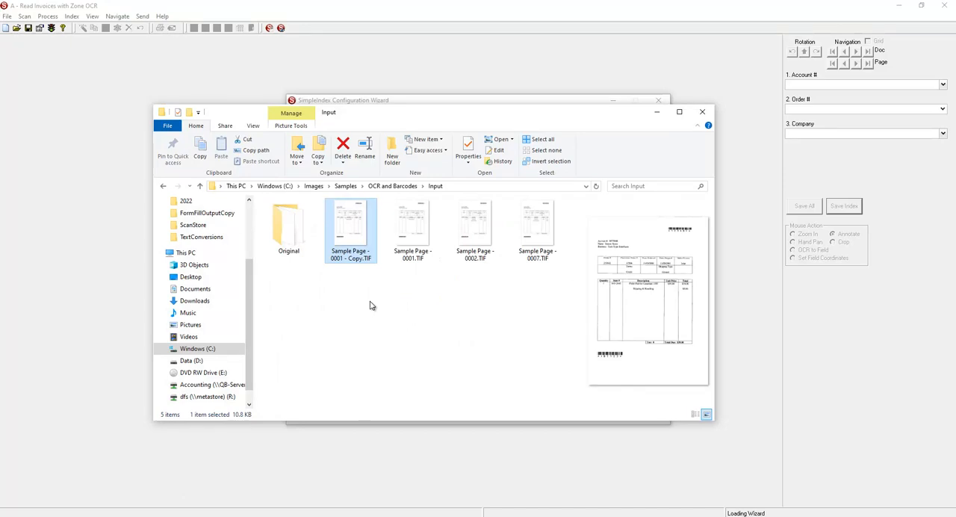
pyautogui.rightClick(349, 247)
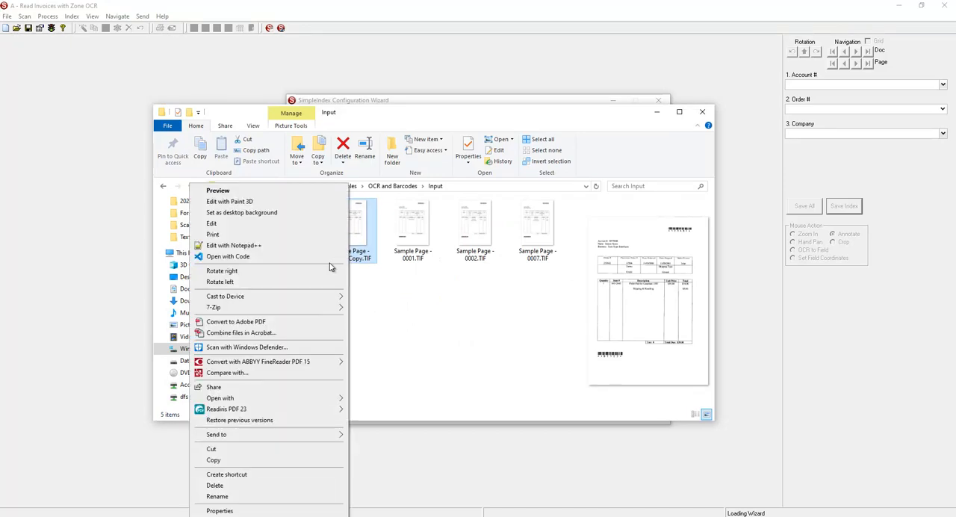
pyautogui.click(220, 511)
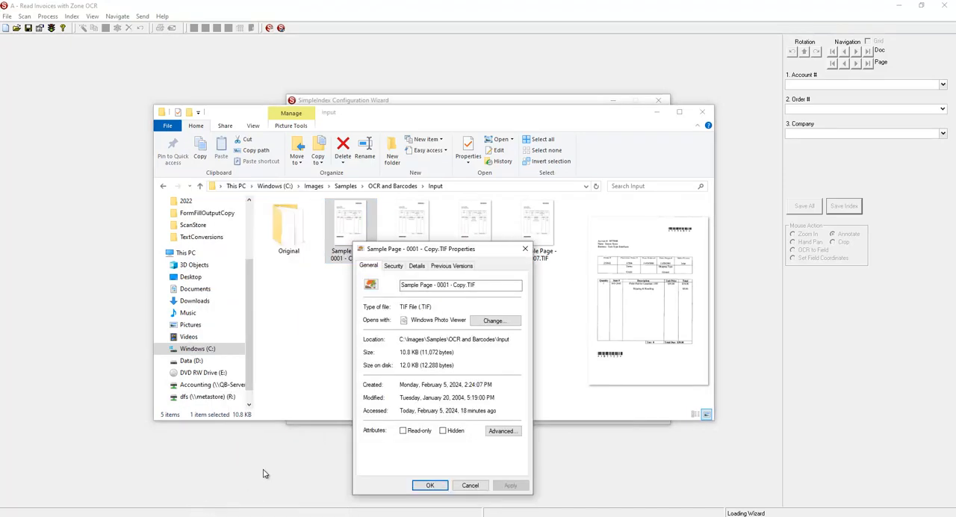
pyautogui.click(420, 267)
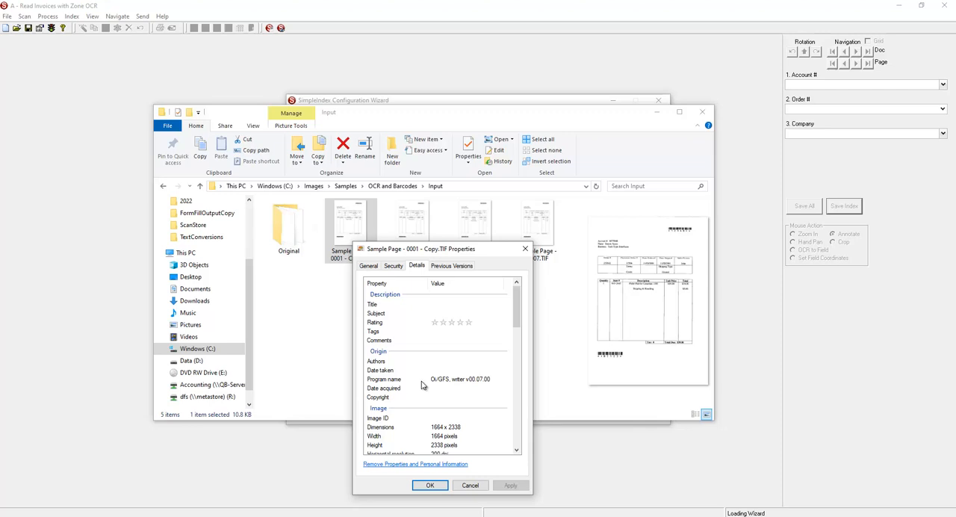
pyautogui.click(471, 485)
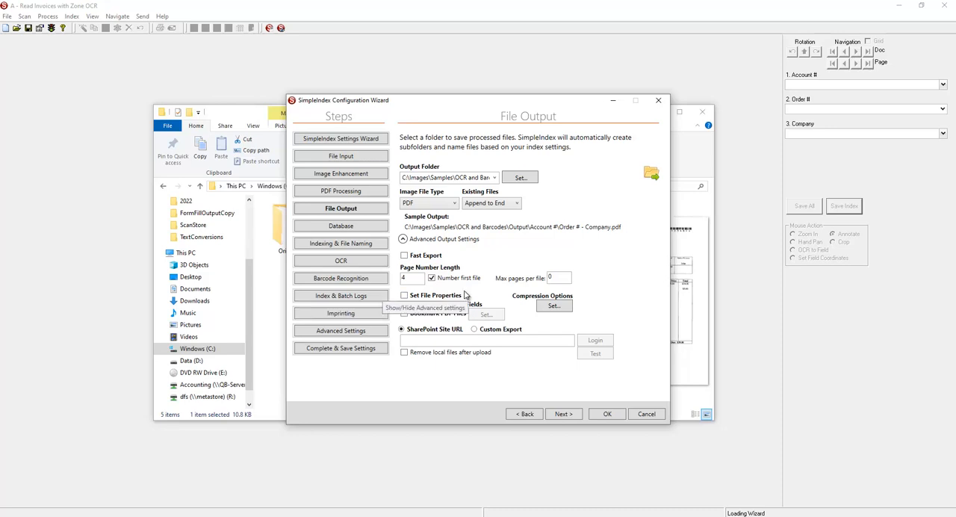
# - Rename the Account # index field to Title in the job's indexing and file naming settings
pyautogui.click(357, 244)
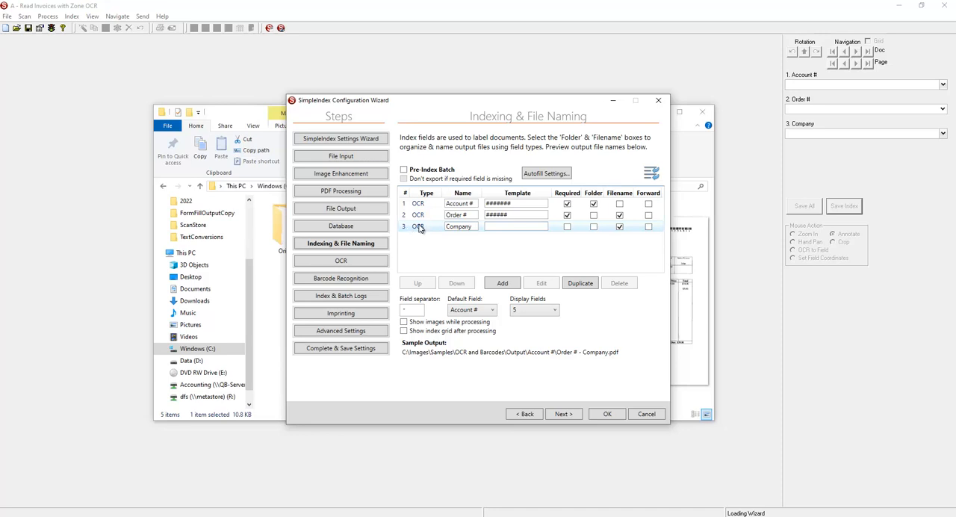
pyautogui.moveTo(475, 207); pyautogui.dragTo(432, 207)
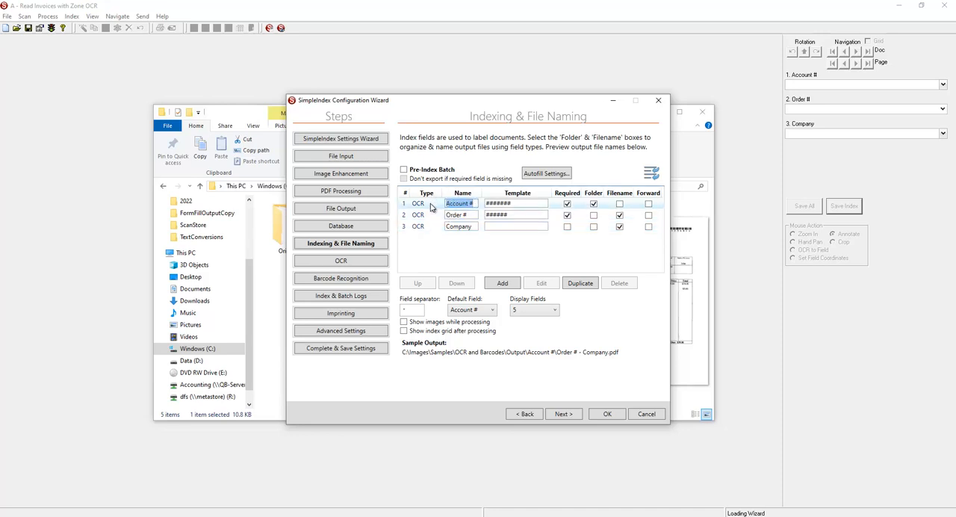
pyautogui.write('Title')
# - Set the output to TIF files with Set File Properties enabled, and save the job file and exit the wizard
pyautogui.click(341, 209)
pyautogui.click(403, 239)
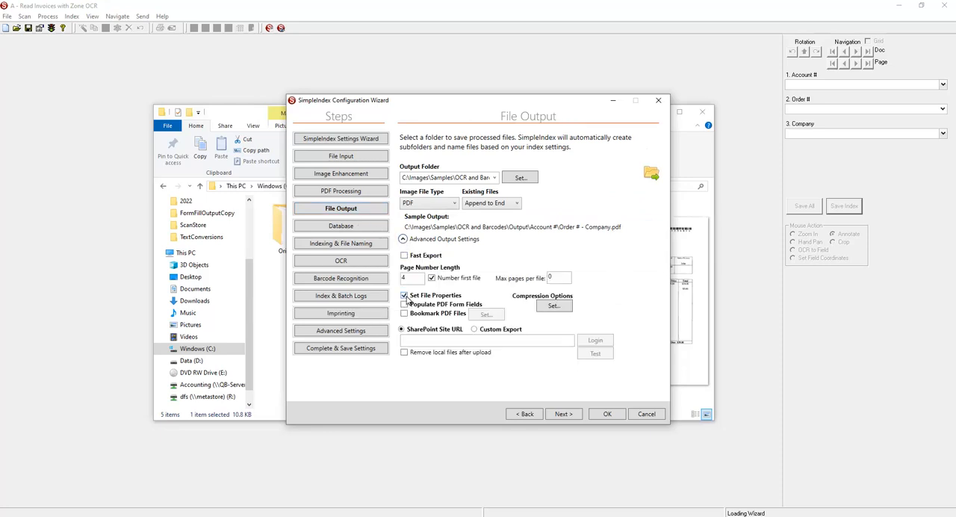
pyautogui.click(453, 205)
pyautogui.click(444, 215)
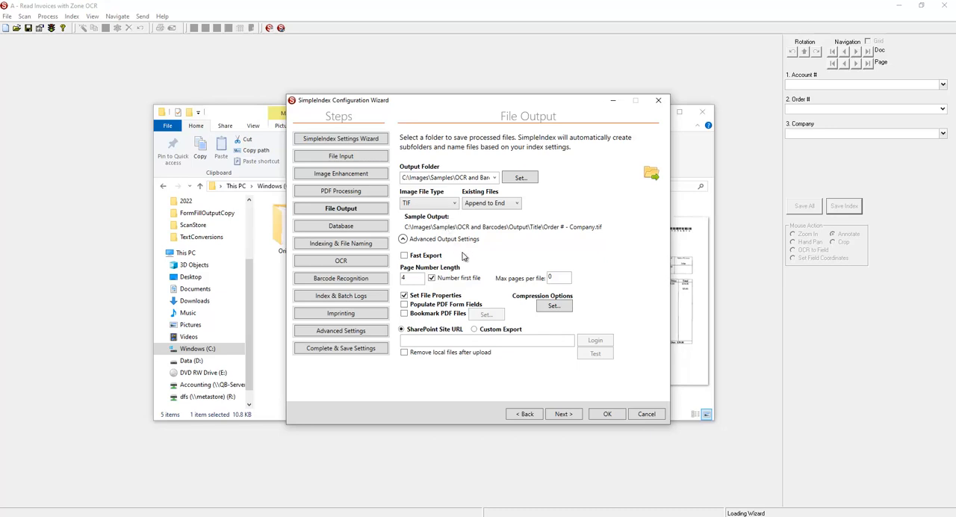
pyautogui.click(600, 414)
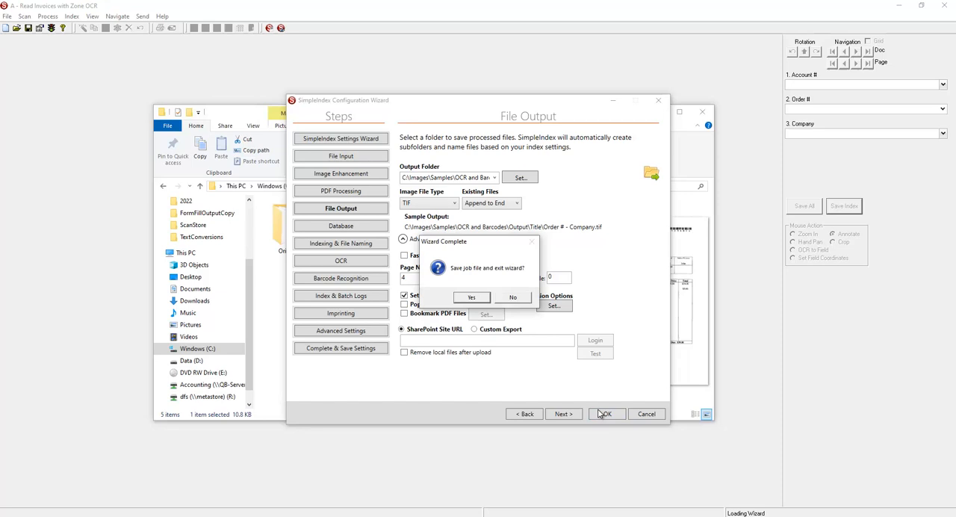
pyautogui.click(477, 297)
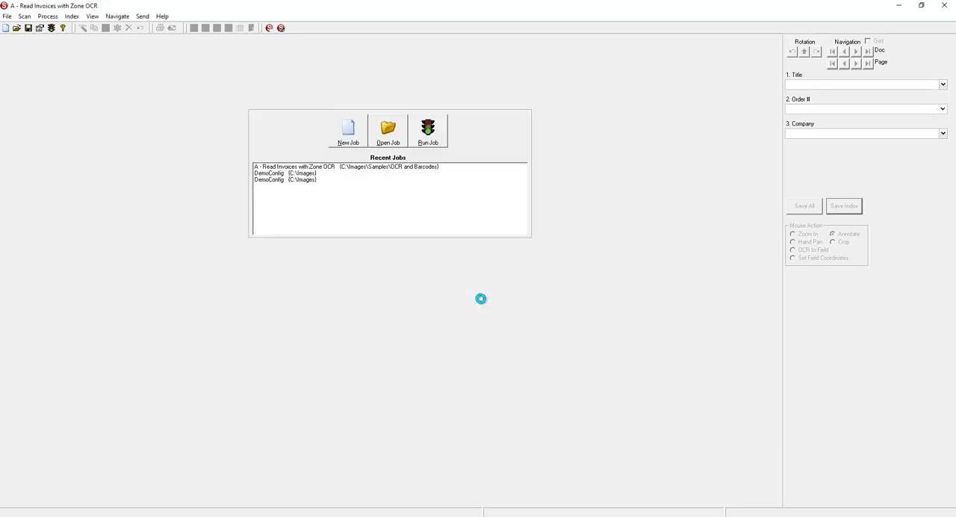
# - Run the job and save all indexes with their current values to export the batch
pyautogui.click(424, 139)
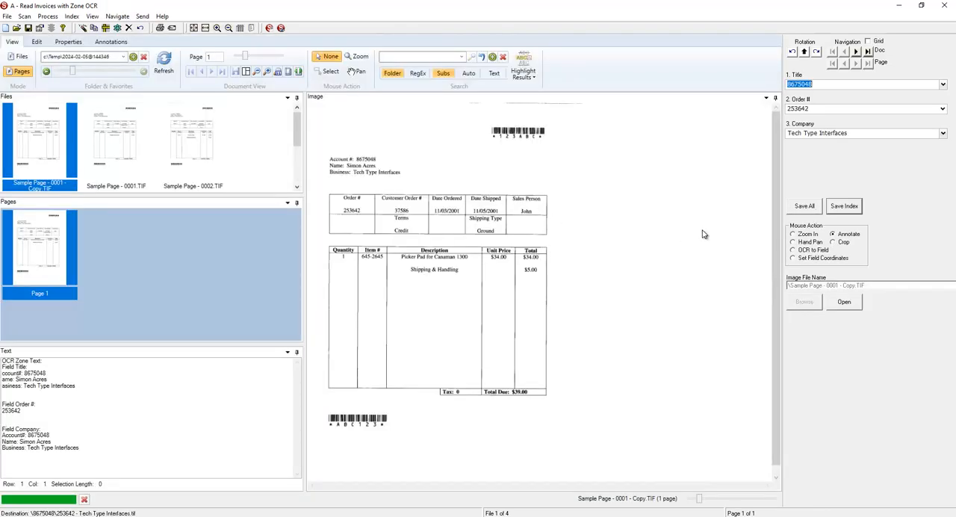
pyautogui.click(803, 206)
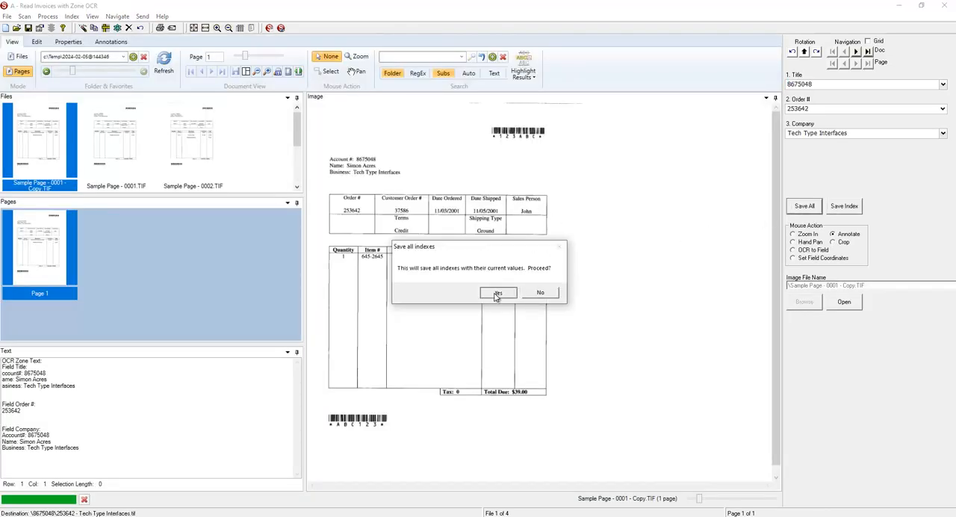
pyautogui.click(497, 295)
pyautogui.click(494, 296)
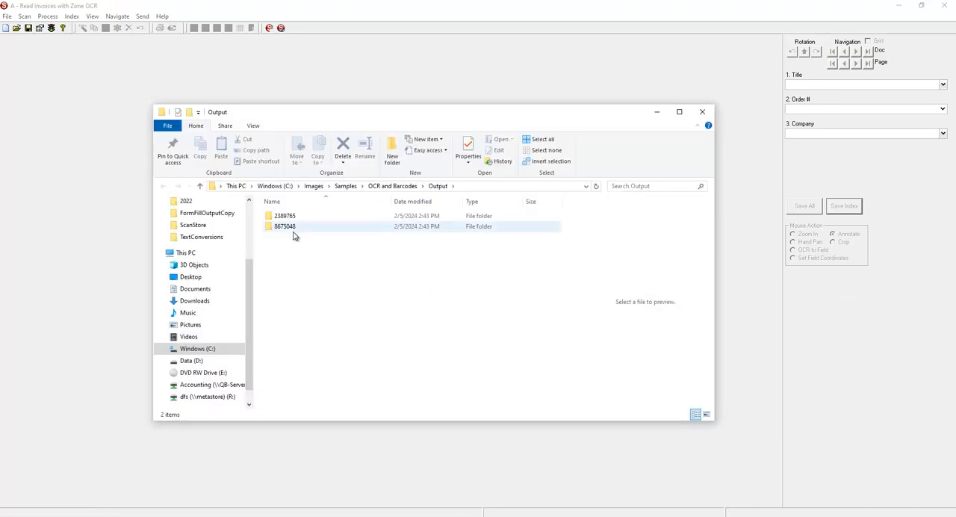
# - Examine the detailed properties of the exported Tech Type Interfaces TIF in its account subfolder of the Output folder
pyautogui.doubleClick(294, 232)
pyautogui.click(295, 235)
pyautogui.rightClick(295, 236)
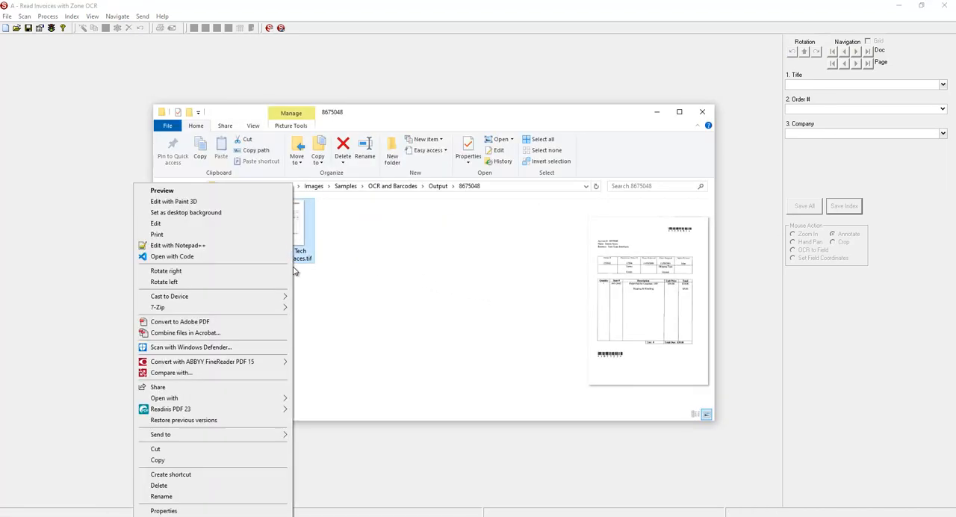
pyautogui.click(174, 508)
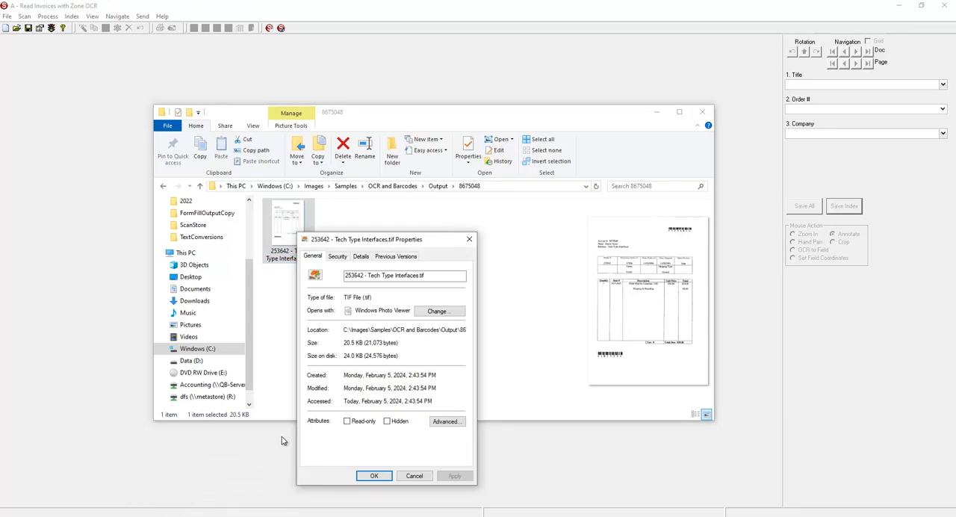
pyautogui.click(361, 256)
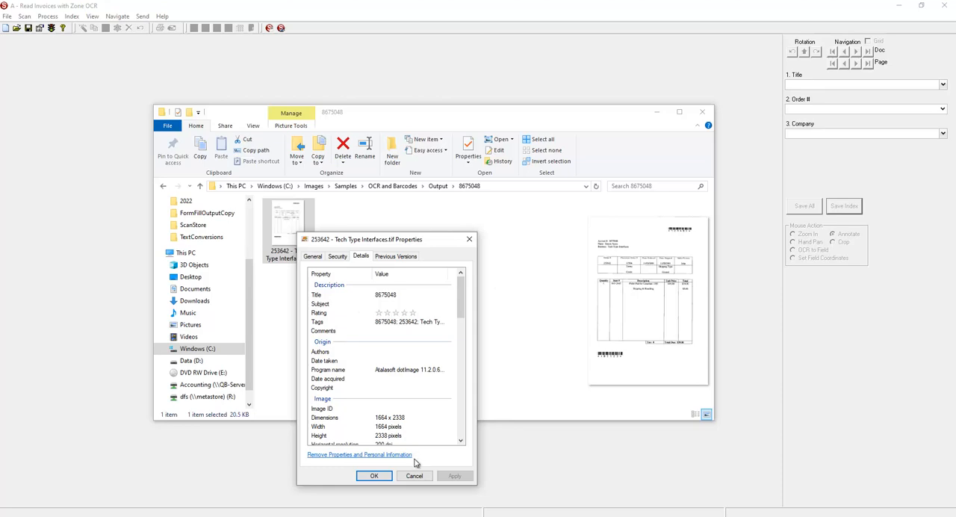
pyautogui.click(415, 476)
# - Reopen the job's File Output settings in the configuration wizard and set the image file type to PDF
pyautogui.click(41, 29)
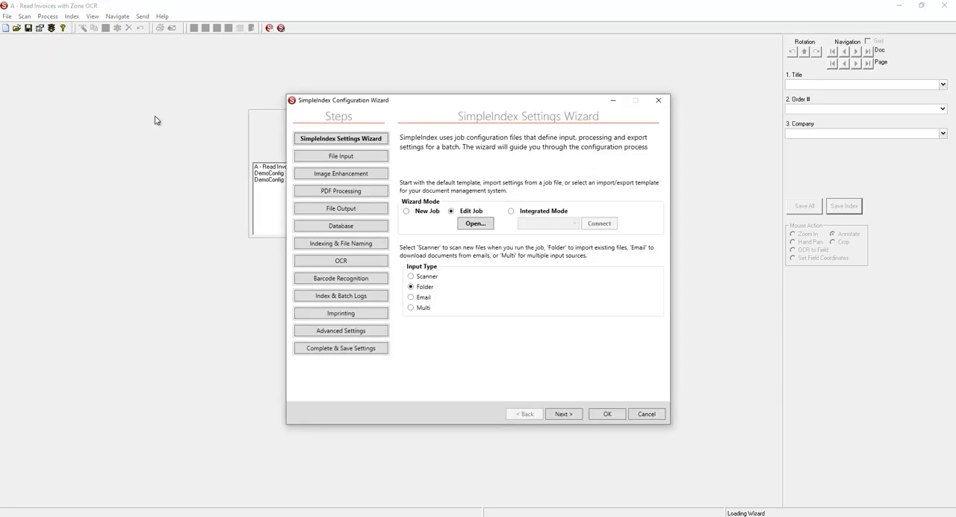
pyautogui.click(318, 210)
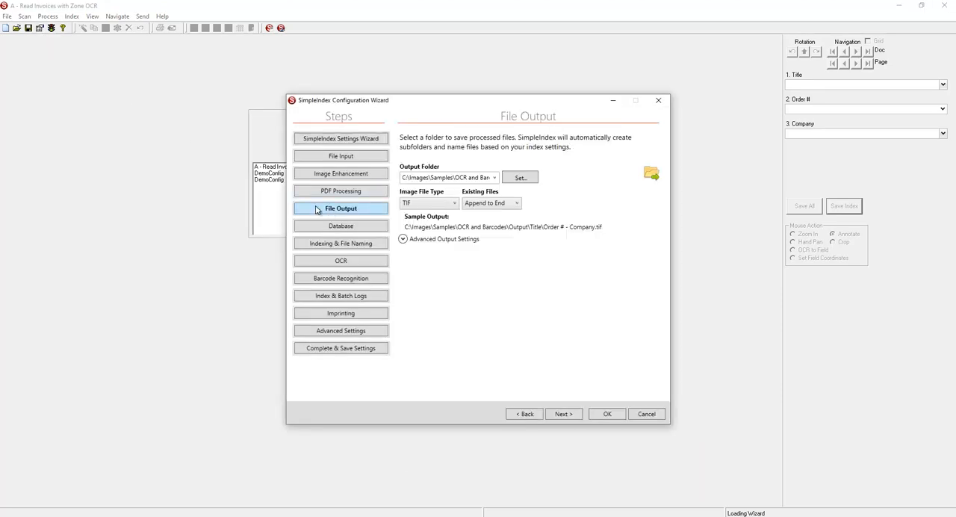
pyautogui.click(452, 204)
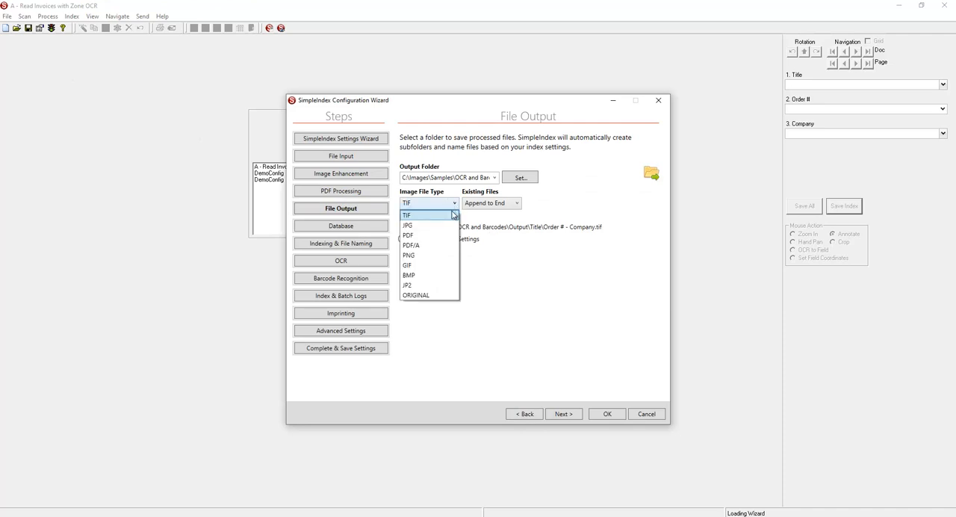
pyautogui.click(423, 236)
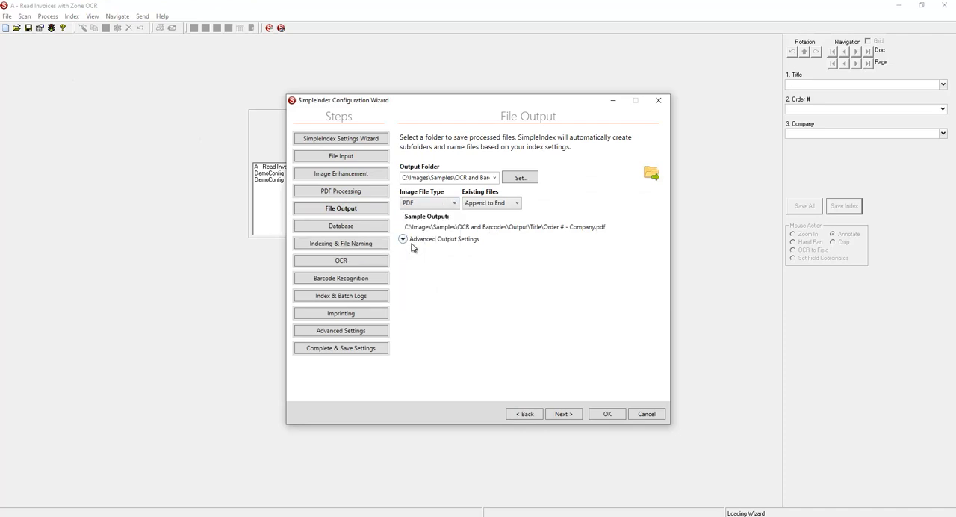
# - In the advanced output settings, turn off Set File Properties and enable Bookmark PDF Files
pyautogui.click(412, 248)
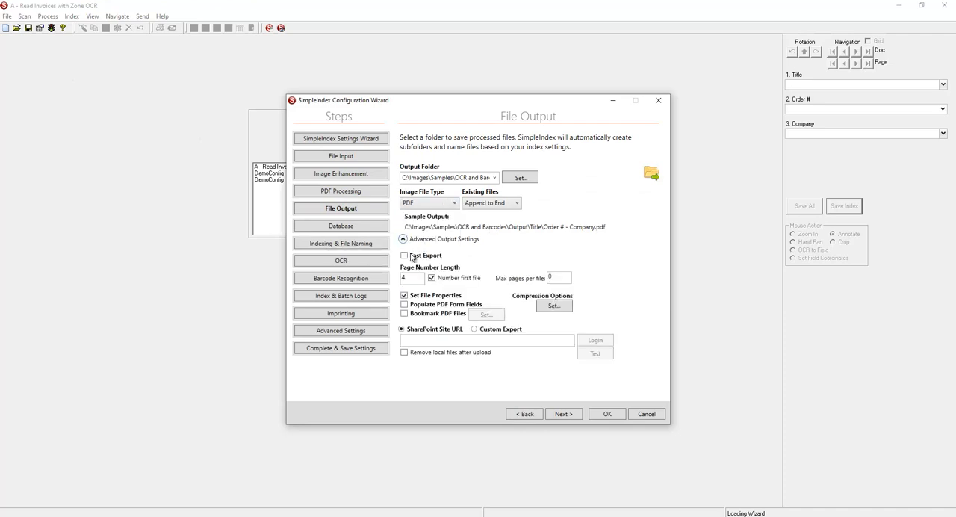
pyautogui.click(405, 298)
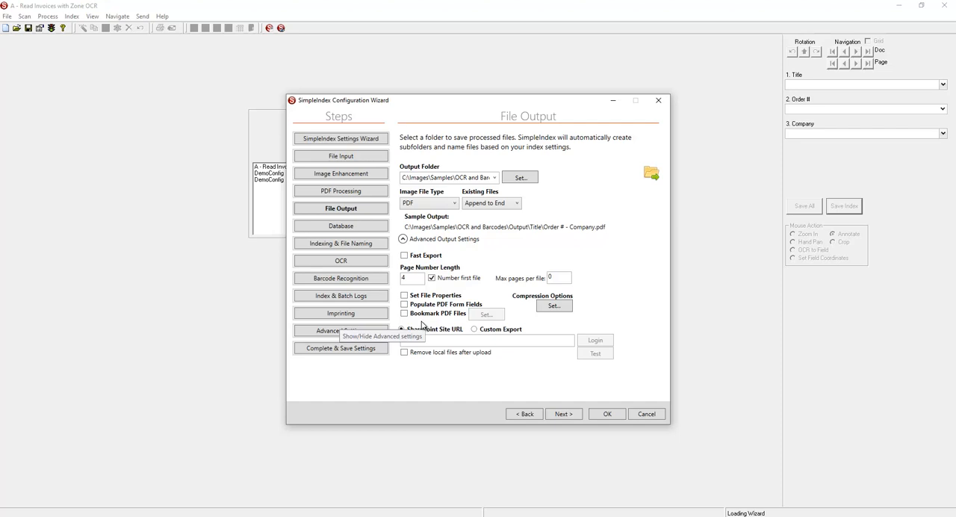
pyautogui.click(404, 315)
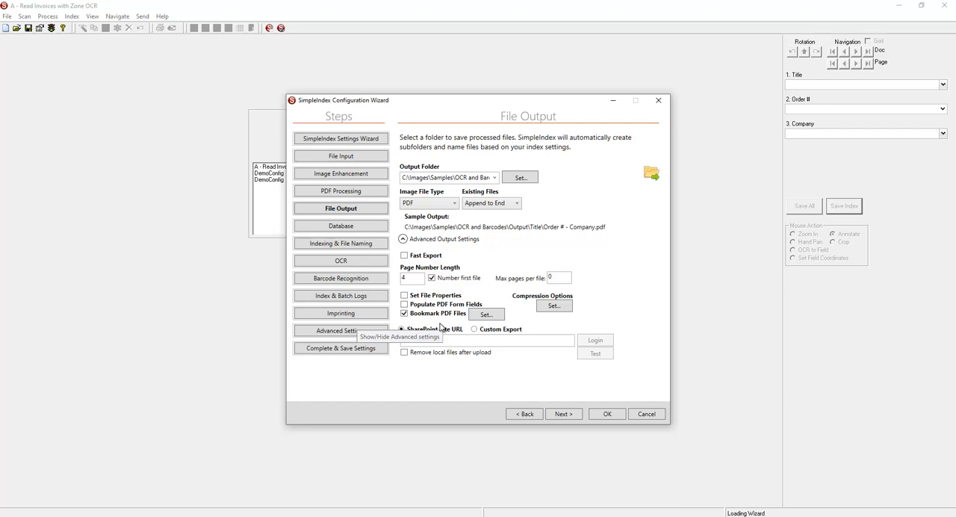
# - Set Bookmark Level 1 of the automatic PDF bookmarking to the Company field
pyautogui.click(487, 315)
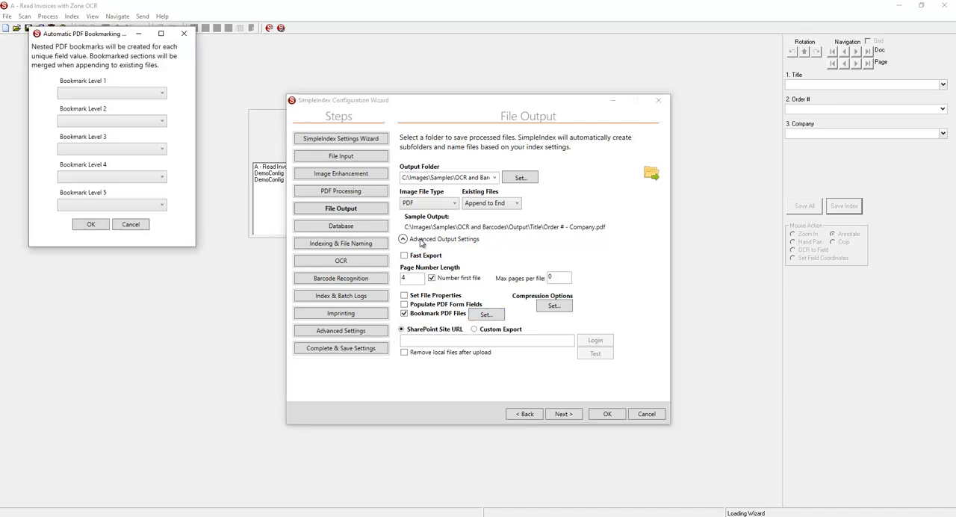
pyautogui.moveTo(125, 35); pyautogui.dragTo(469, 196)
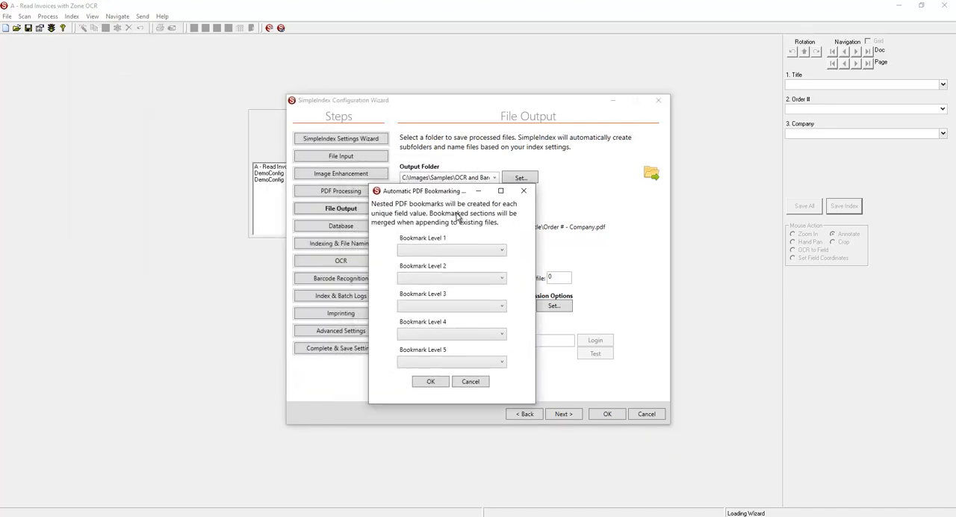
pyautogui.click(500, 253)
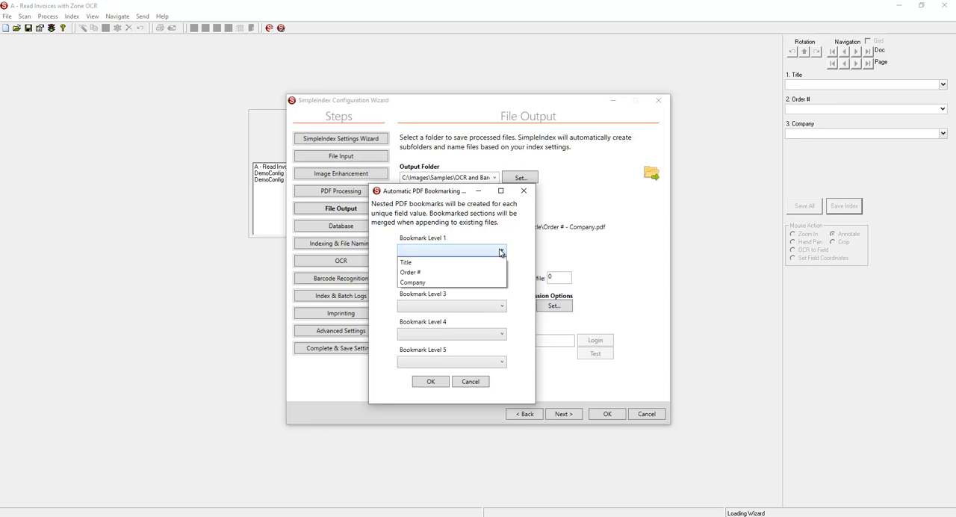
pyautogui.click(433, 282)
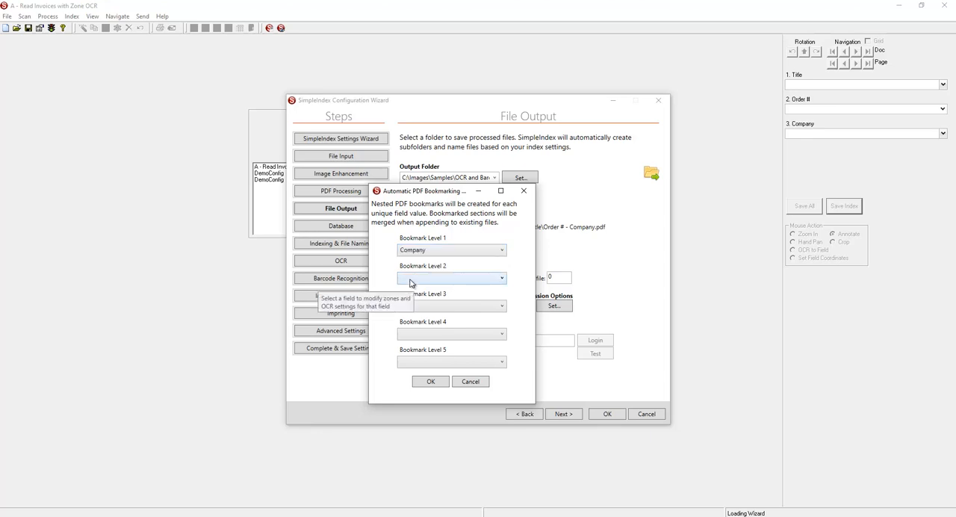
pyautogui.click(431, 383)
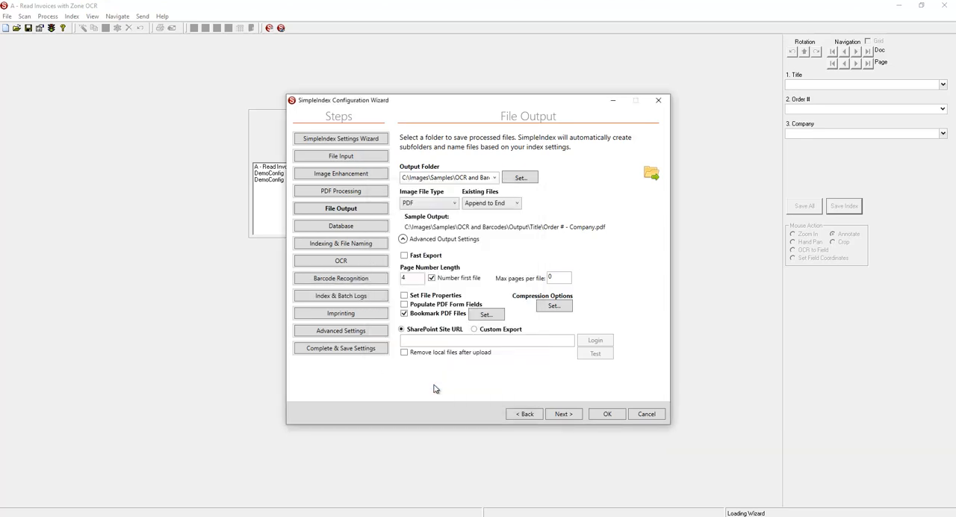
# - Rename the first index field, Title, to Account # in the Indexing & File Naming settings
pyautogui.click(359, 250)
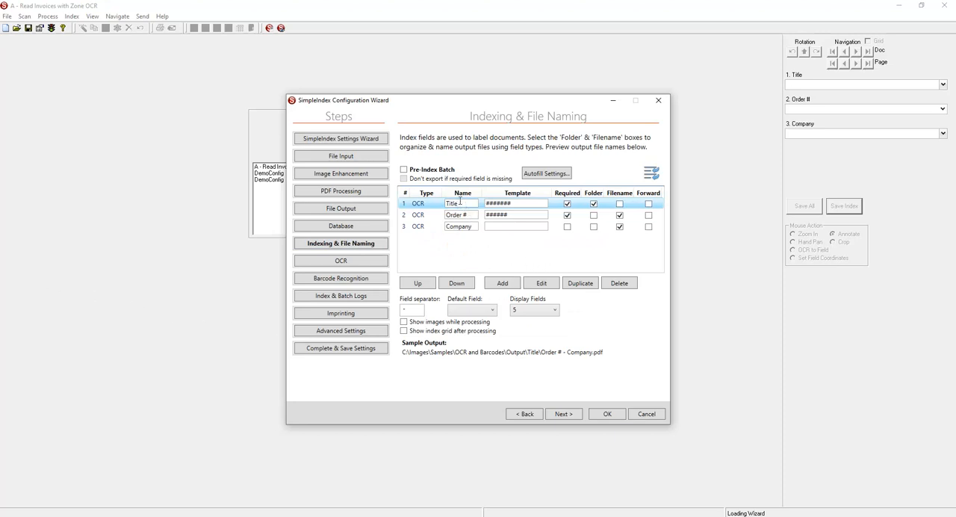
pyautogui.doubleClick(457, 203)
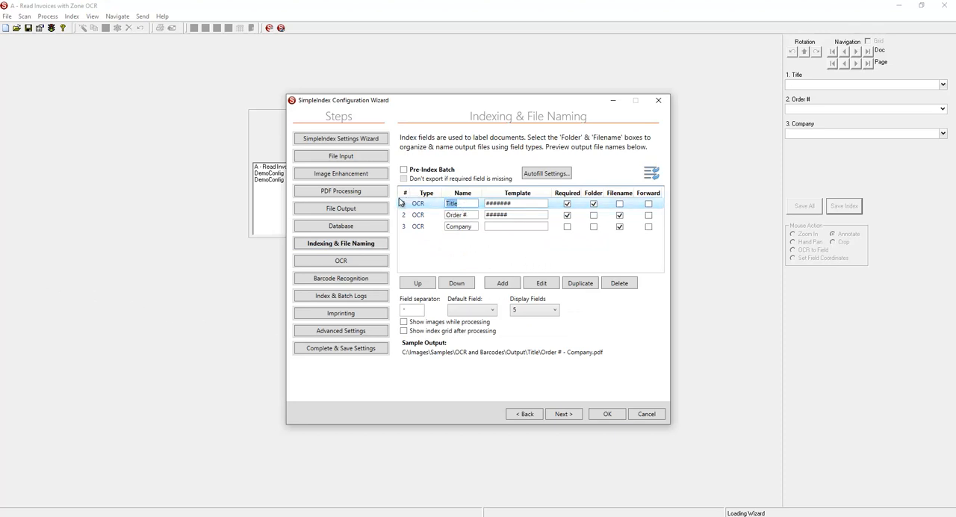
pyautogui.write('Account #')
# - Add a Fixed index field named DocType and include it in the output file name
pyautogui.click(510, 287)
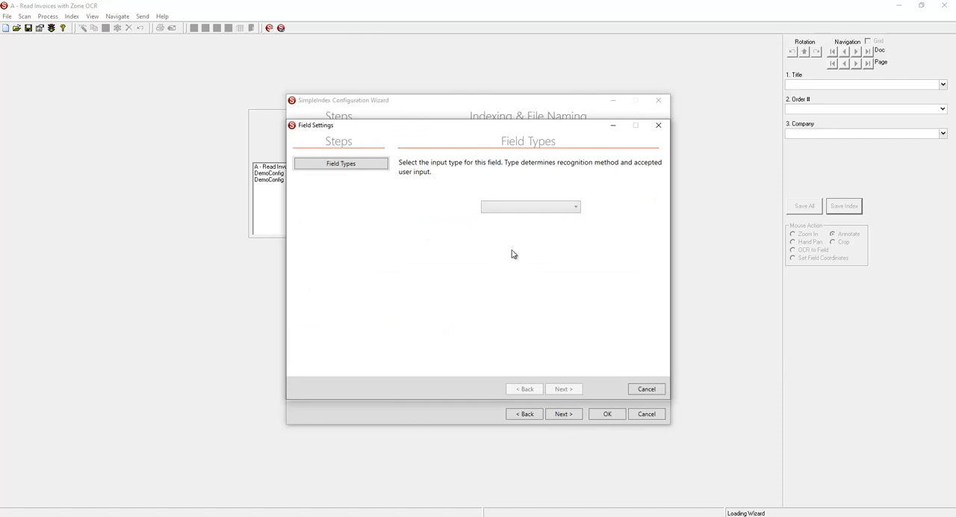
pyautogui.click(523, 207)
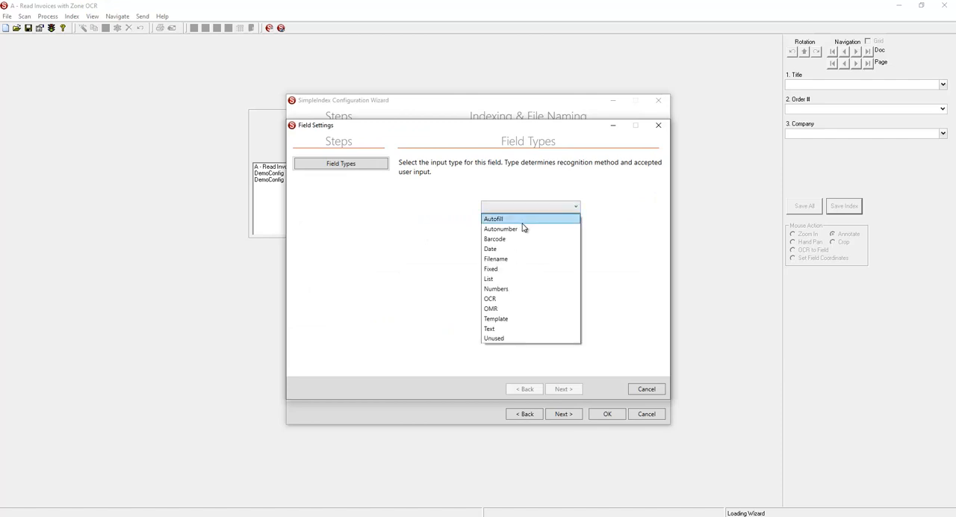
pyautogui.click(492, 271)
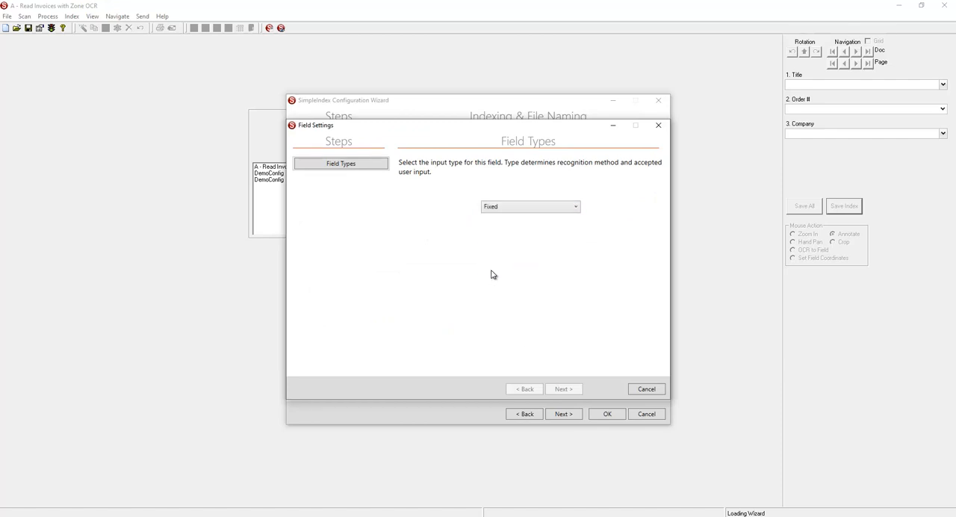
pyautogui.click(564, 390)
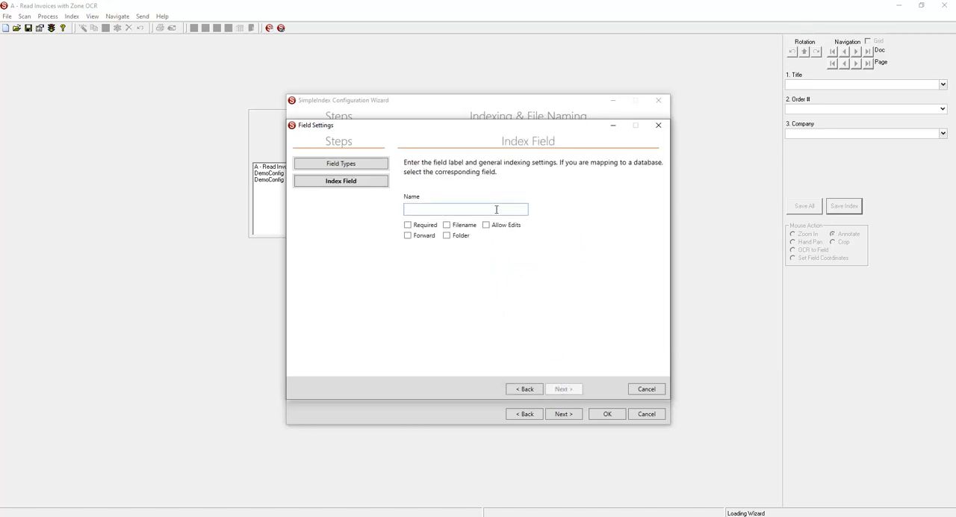
pyautogui.write('DocType')
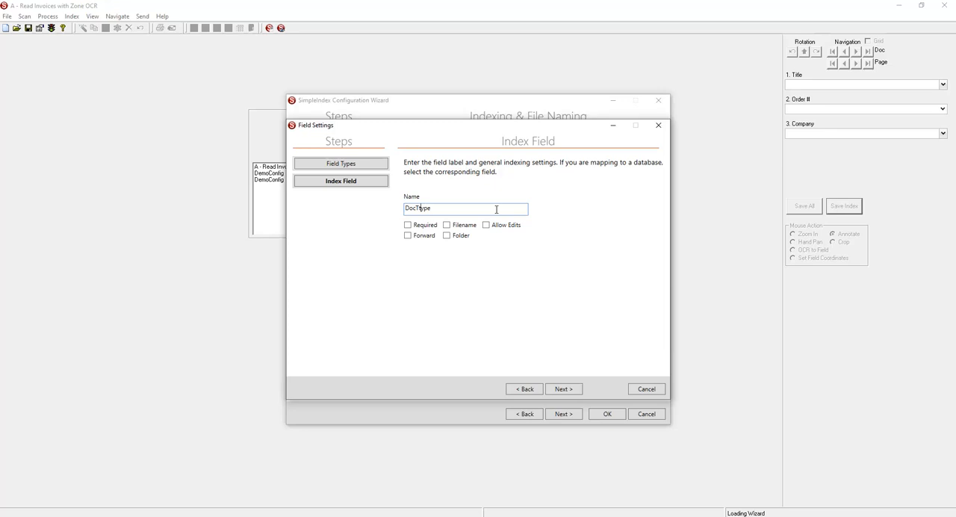
pyautogui.press('Delete')
pyautogui.click(446, 225)
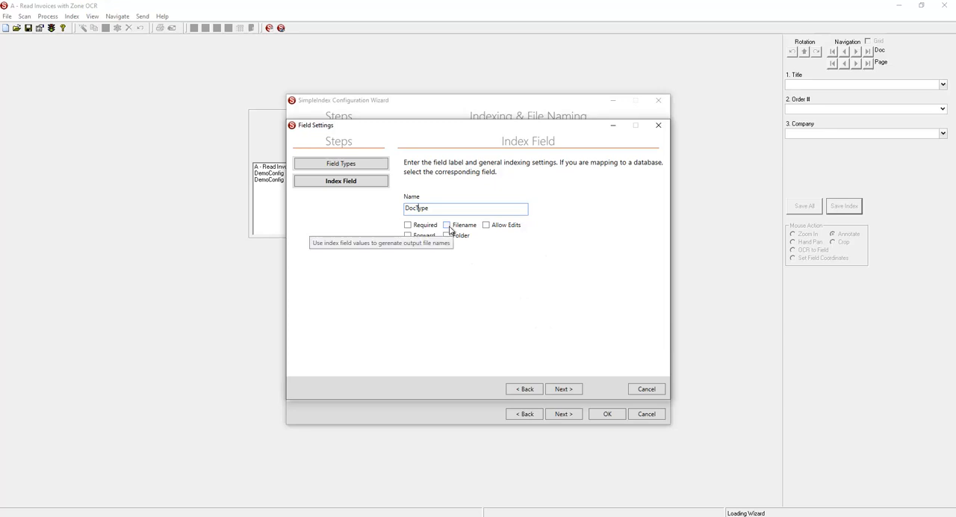
pyautogui.click(562, 389)
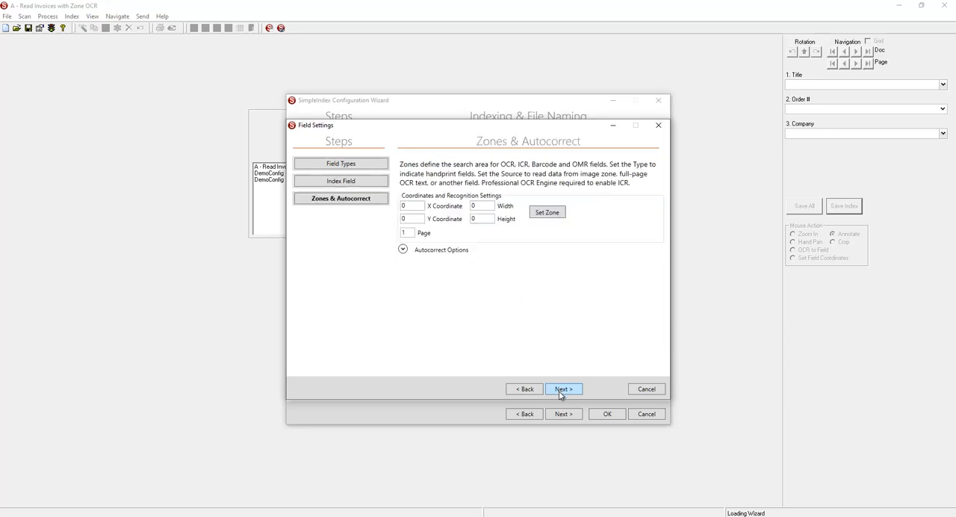
pyautogui.click(563, 391)
pyautogui.click(563, 389)
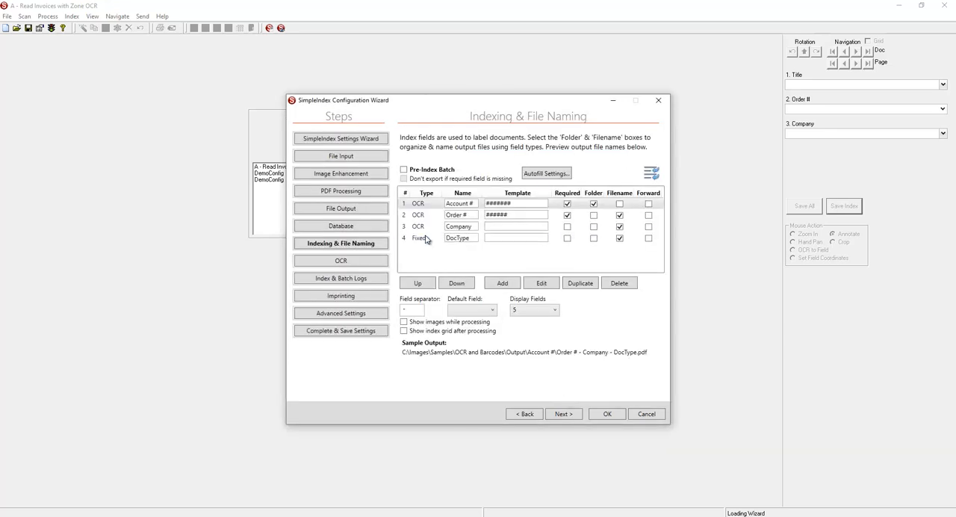
# - Move DocType to the top of the field list, and clear Folder for Account # and Filename for Order # and Company
pyautogui.click(418, 283)
pyautogui.click(418, 282)
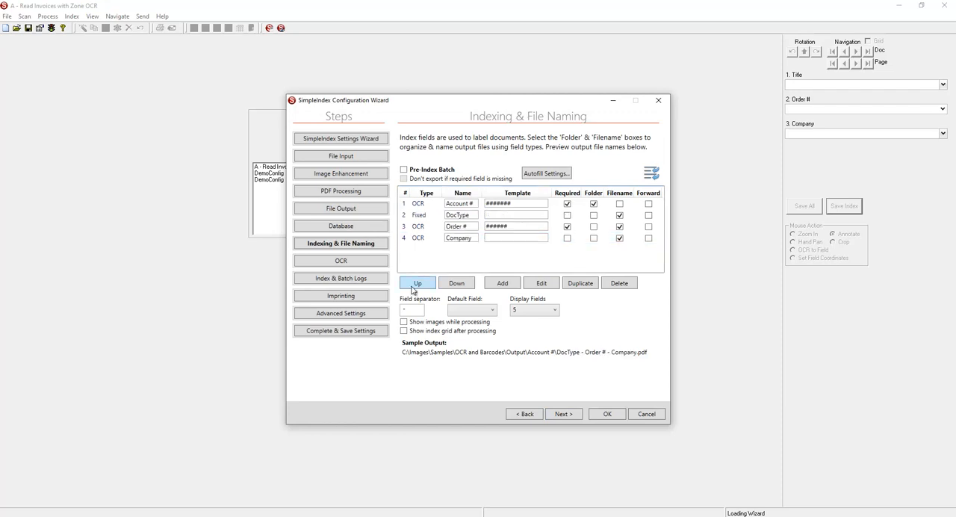
pyautogui.click(418, 282)
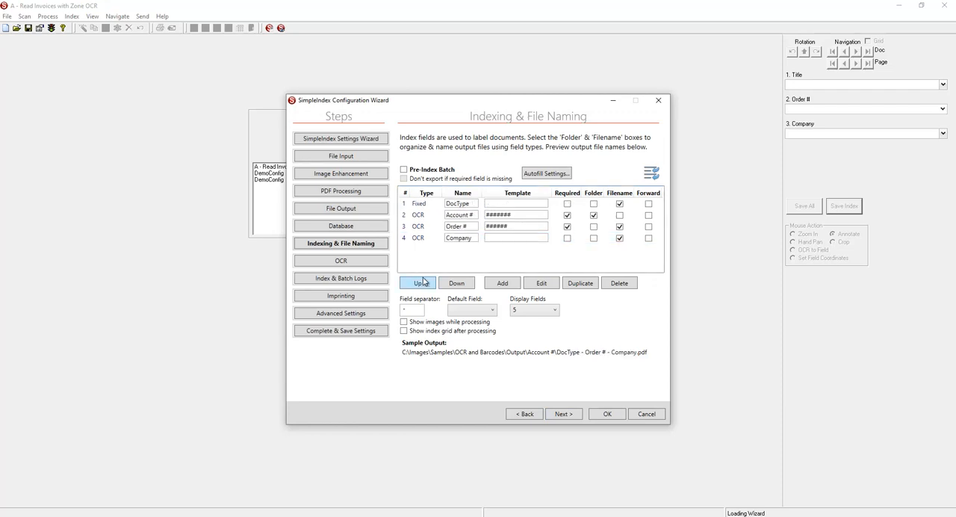
pyautogui.click(594, 215)
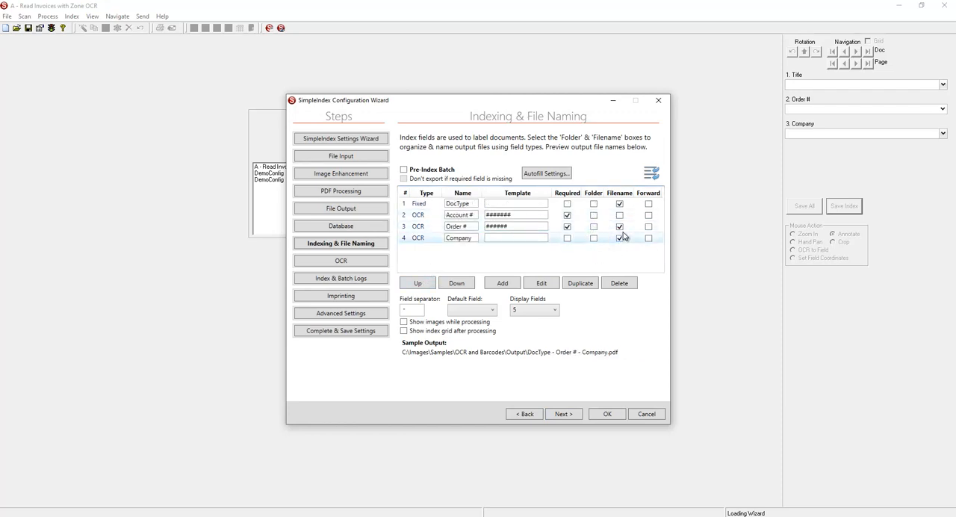
pyautogui.click(620, 226)
pyautogui.click(619, 238)
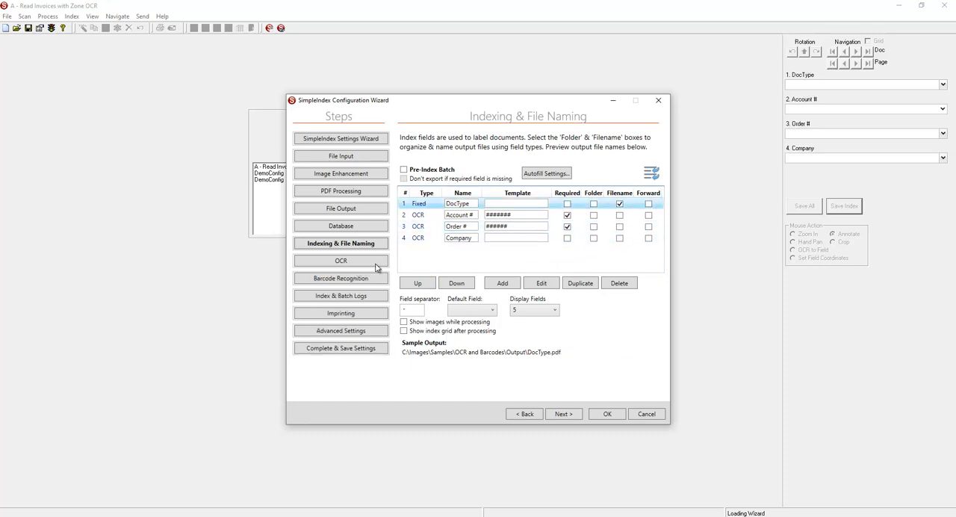
# - Set the DocType field's template to INVOICES and save the job configuration
pyautogui.click(513, 203)
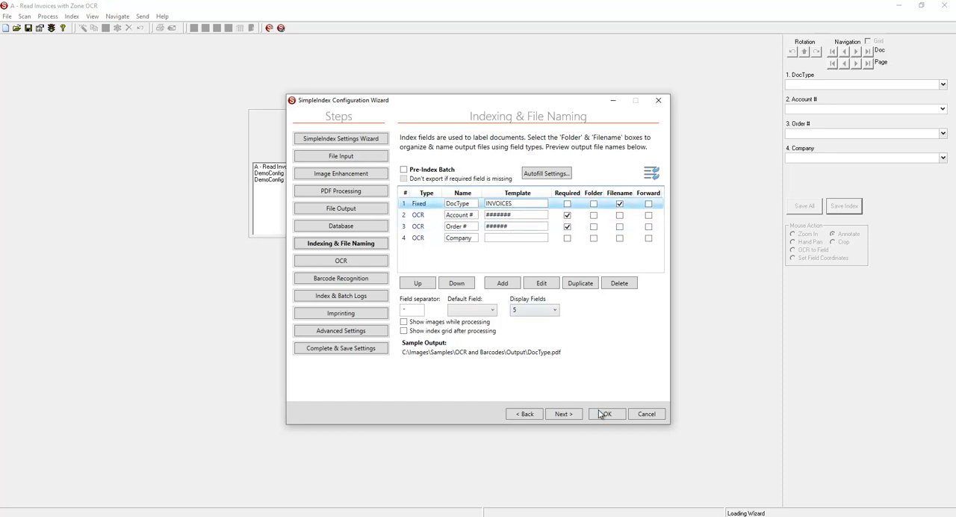
pyautogui.click(606, 414)
pyautogui.click(470, 297)
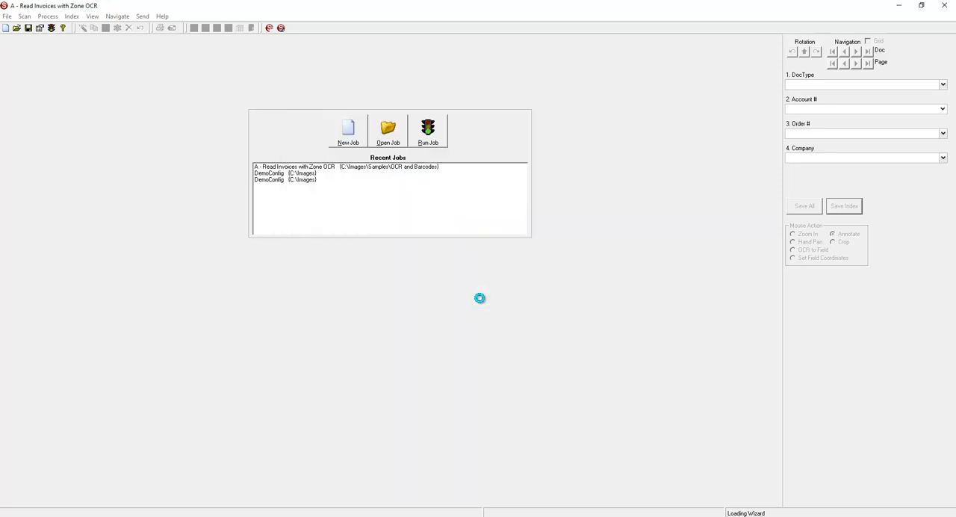
# - Run the job, save all indexes with their current values and release the batch
pyautogui.click(441, 146)
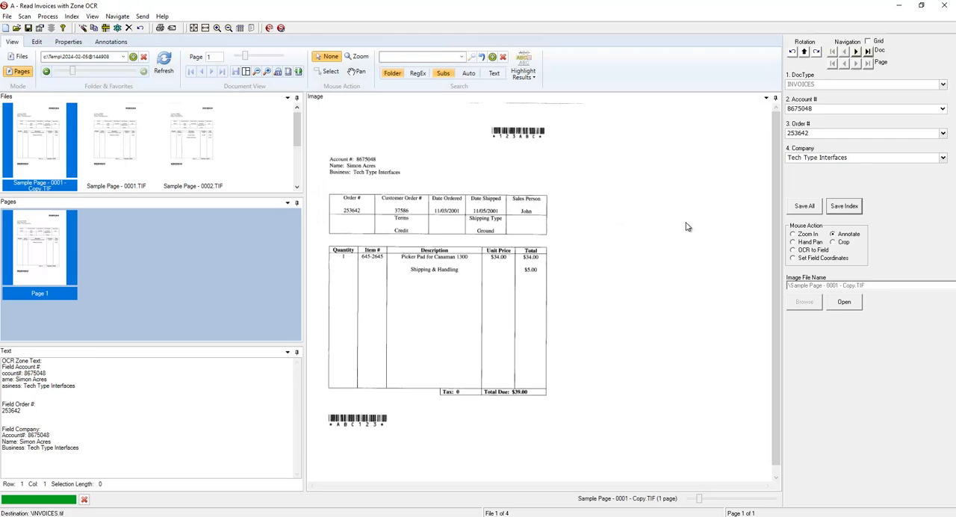
pyautogui.click(804, 206)
pyautogui.click(486, 294)
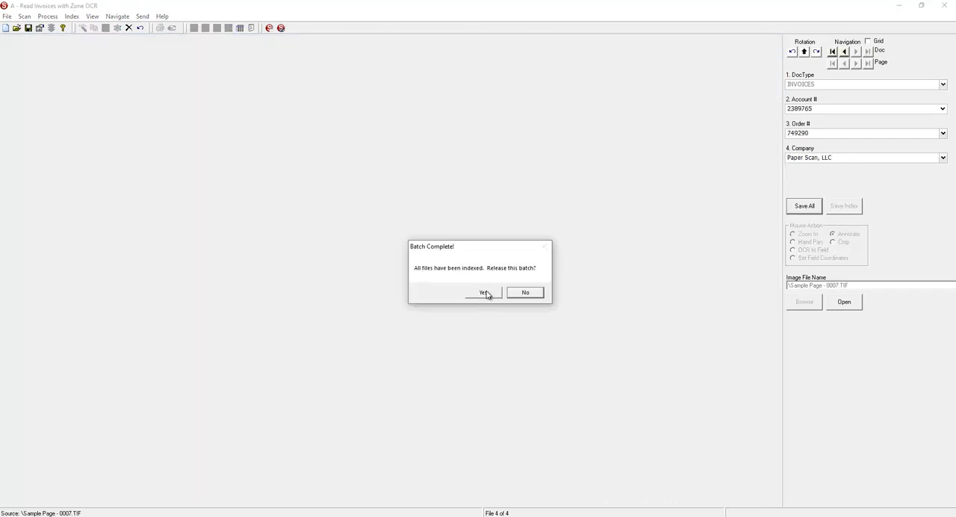
pyautogui.click(487, 293)
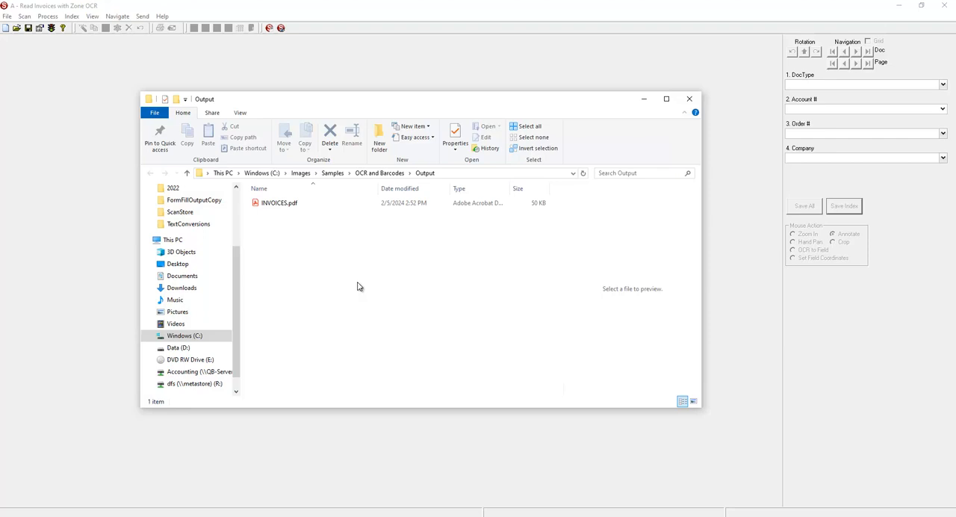
# - Open the exported INVOICES.pdf and check its Tech Type Interfaces and Paper Scan, LLC bookmarks
pyautogui.doubleClick(292, 205)
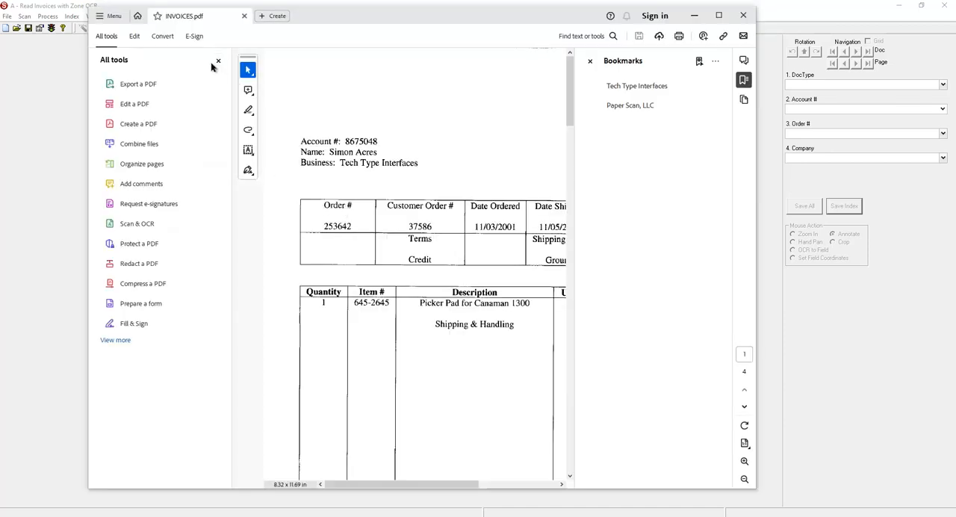
pyautogui.click(218, 61)
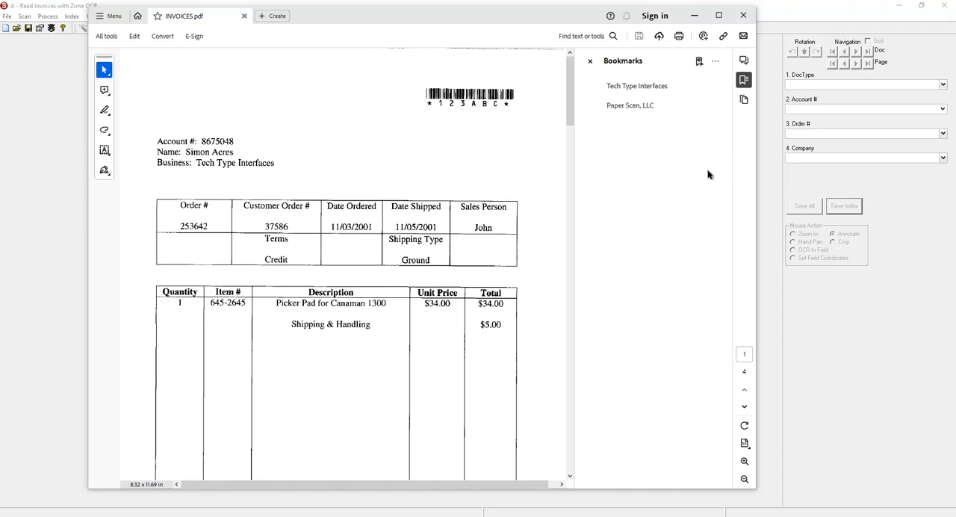
pyautogui.click(628, 86)
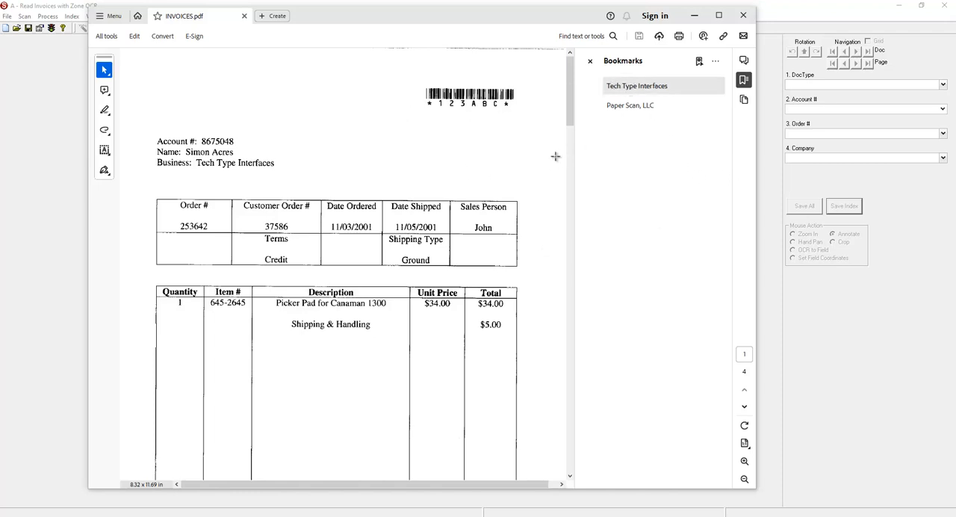
pyautogui.click(637, 109)
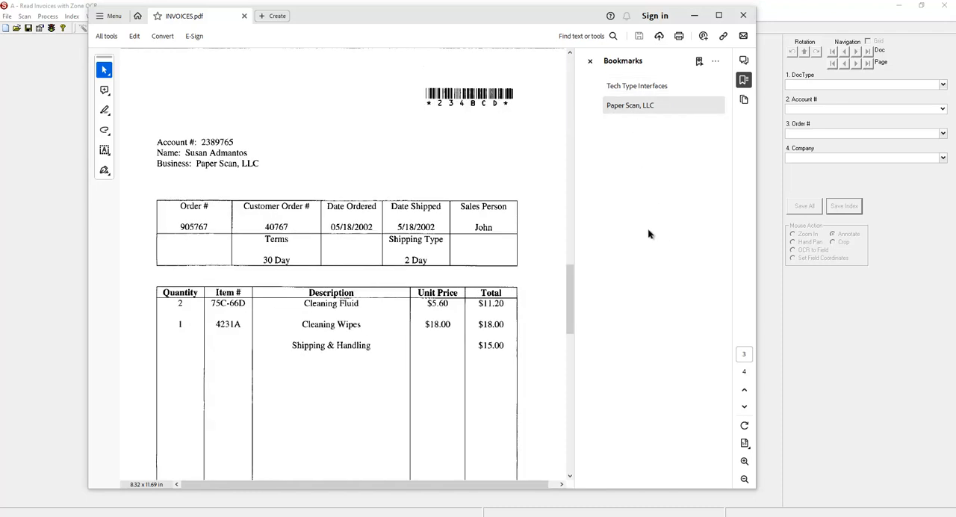
pyautogui.click(742, 15)
# - Delete INVOICES.pdf from the Output folder
pyautogui.moveTo(384, 241); pyautogui.dragTo(311, 201)
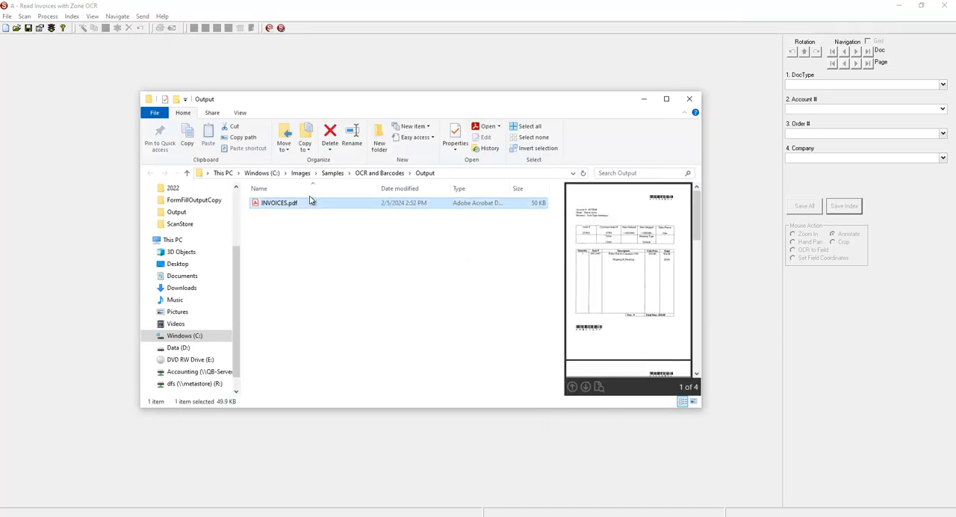
pyautogui.click(331, 135)
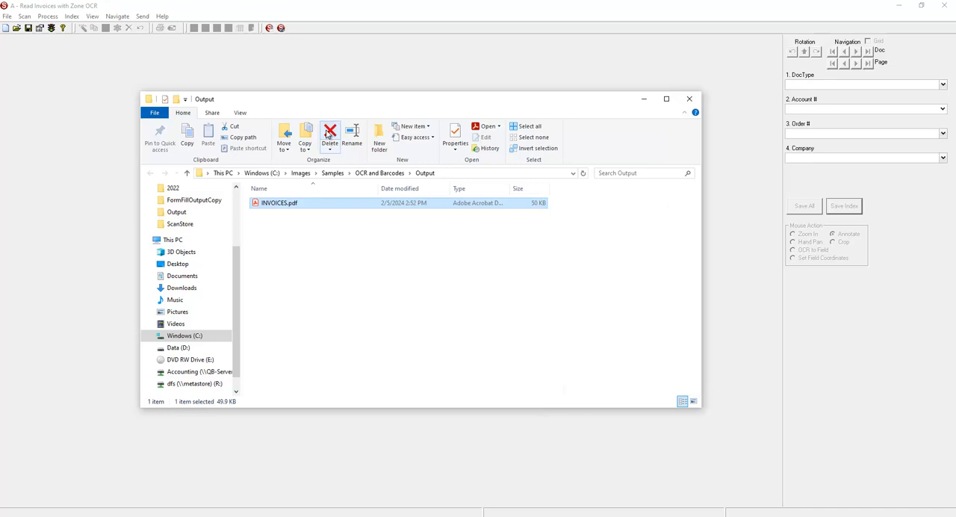
# - Reopen the job's File Output settings in the configuration wizard and turn off Bookmark PDF Files
pyautogui.click(367, 79)
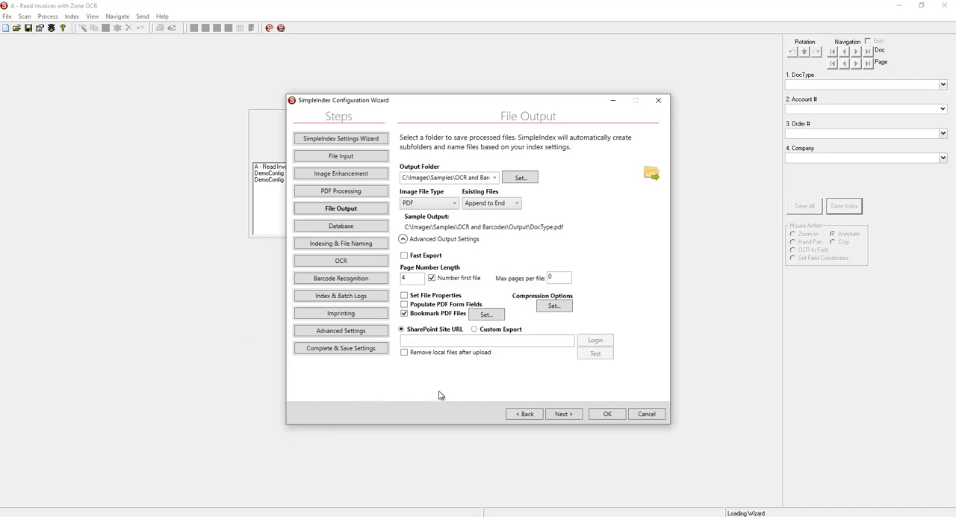
pyautogui.click(407, 316)
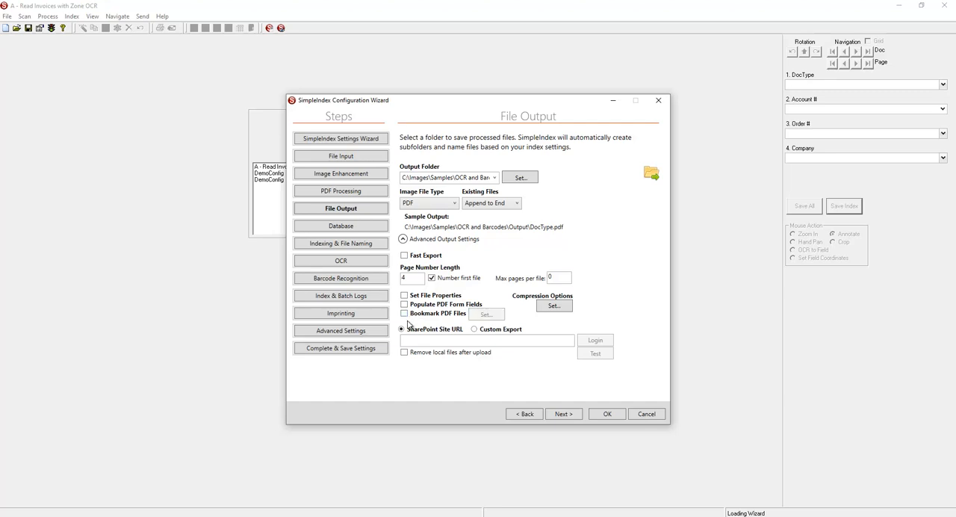
# - Review the compression options for black-and-white and color images and the JPEG quality setting, and leave them without saving
pyautogui.click(554, 305)
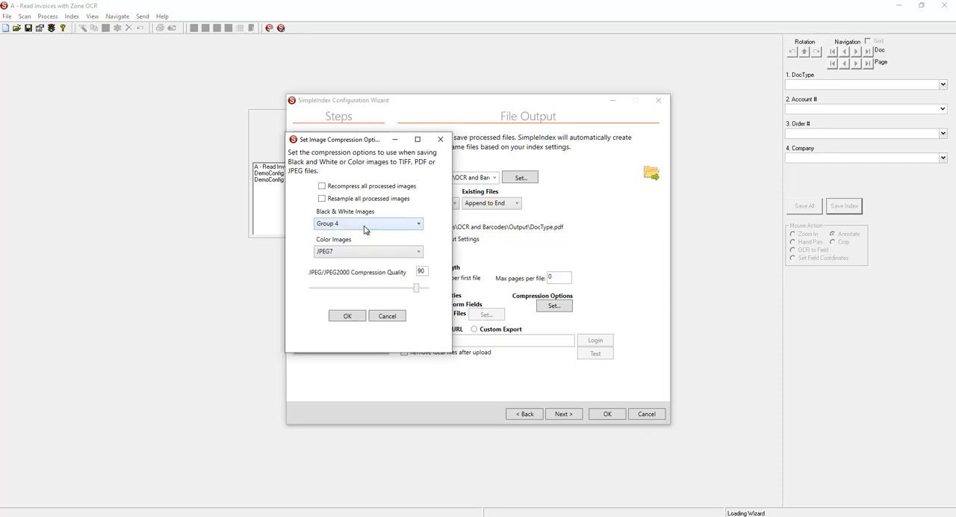
pyautogui.click(422, 227)
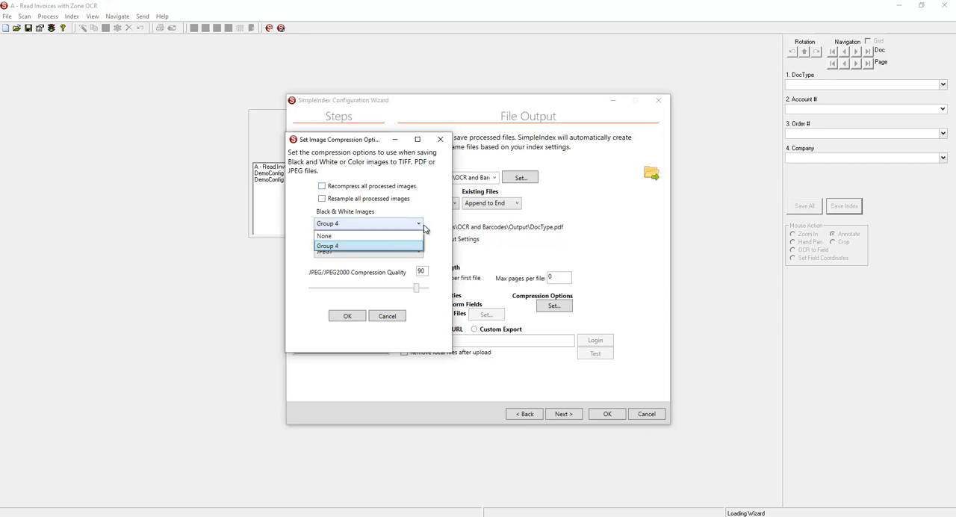
pyautogui.click(424, 228)
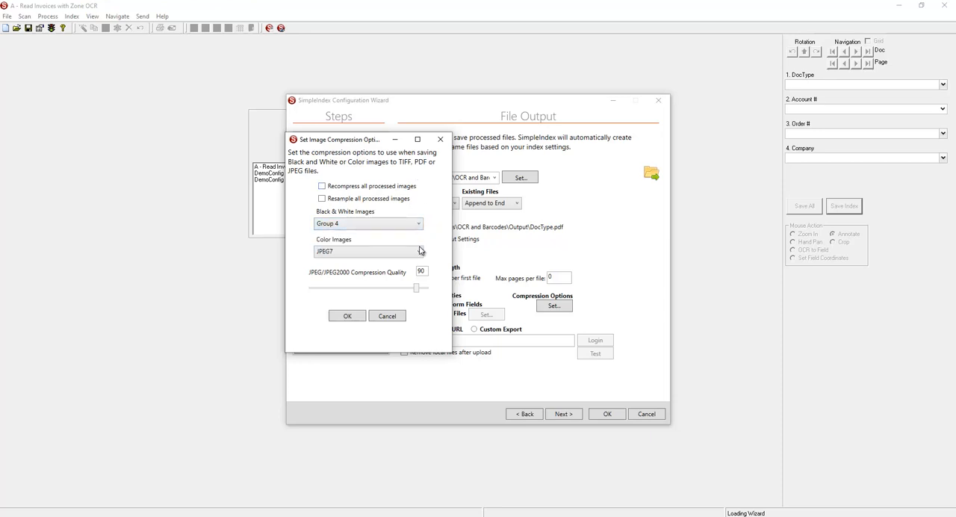
pyautogui.click(417, 253)
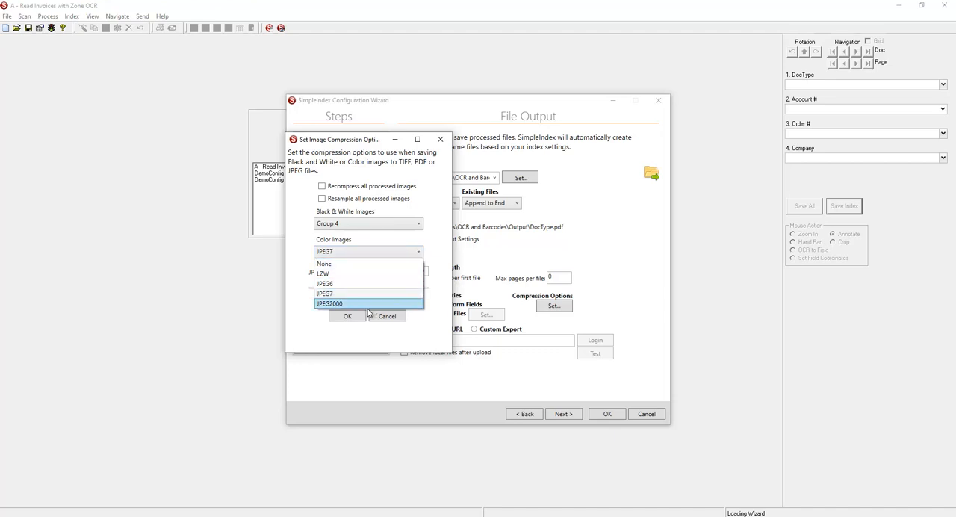
pyautogui.click(426, 274)
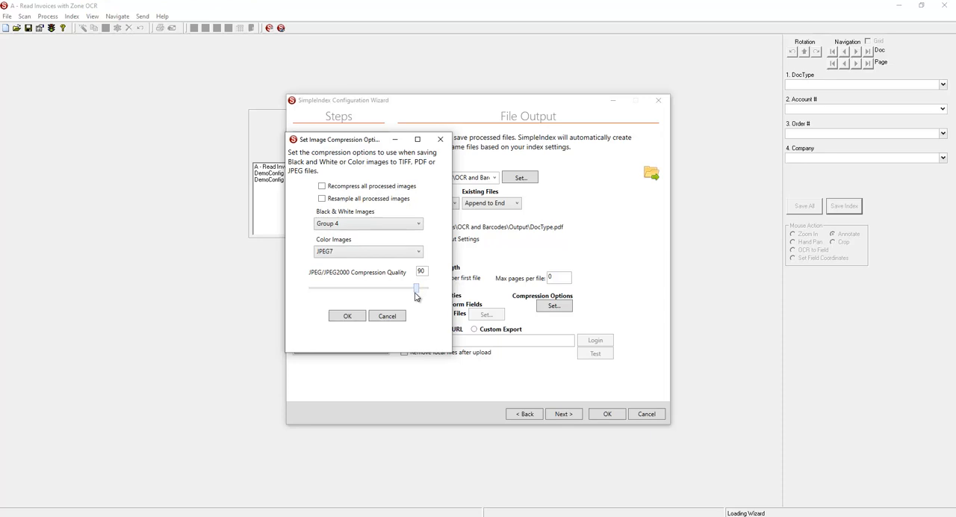
pyautogui.moveTo(416, 293); pyautogui.dragTo(363, 287)
pyautogui.click(394, 319)
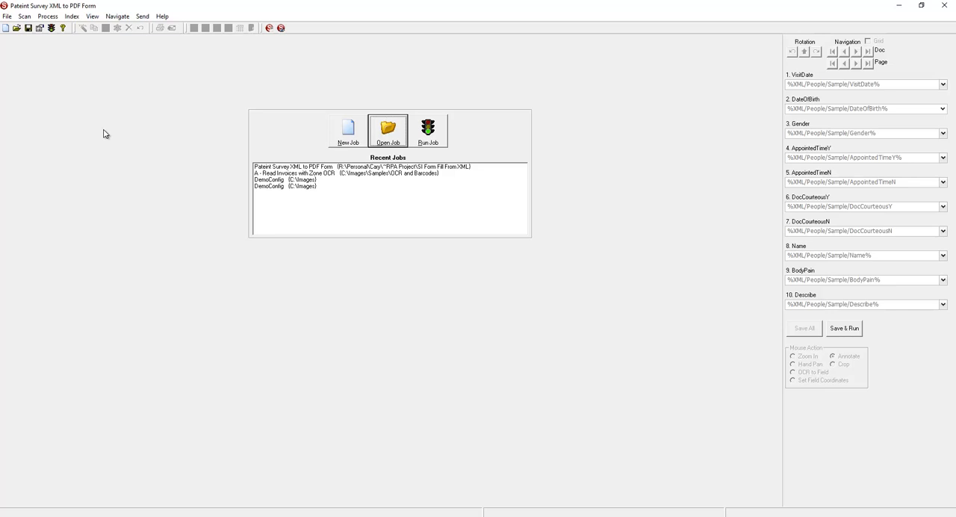
# - Open the patient survey job's input folder and view the field values in Patient-001.xml
pyautogui.click(92, 16)
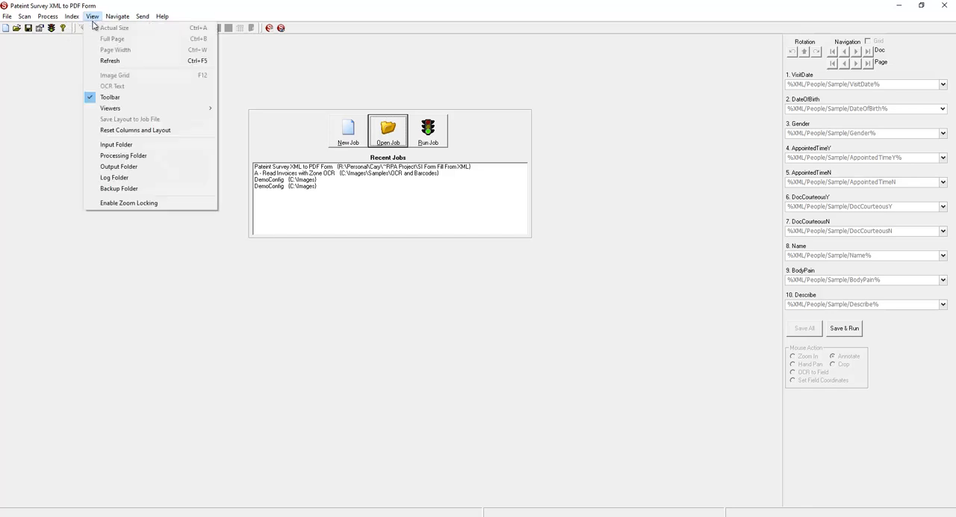
pyautogui.click(125, 146)
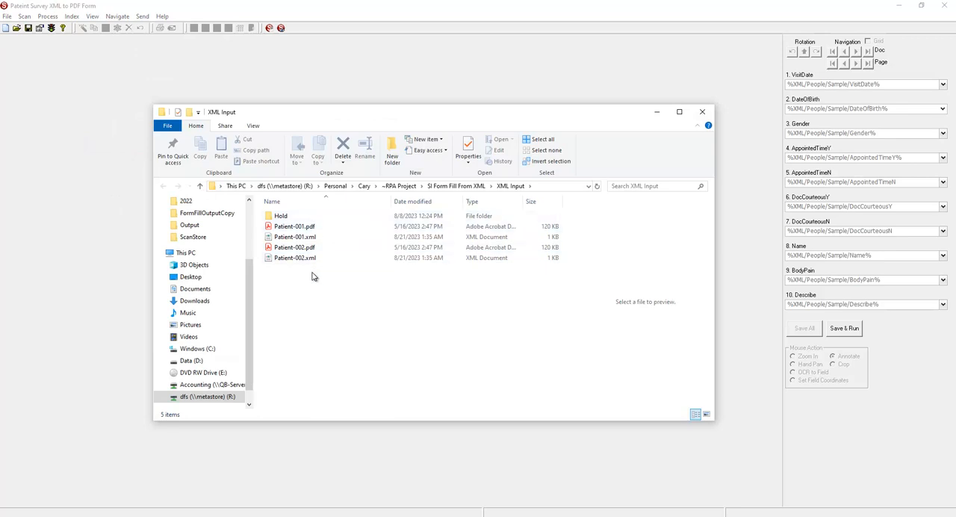
pyautogui.doubleClick(296, 237)
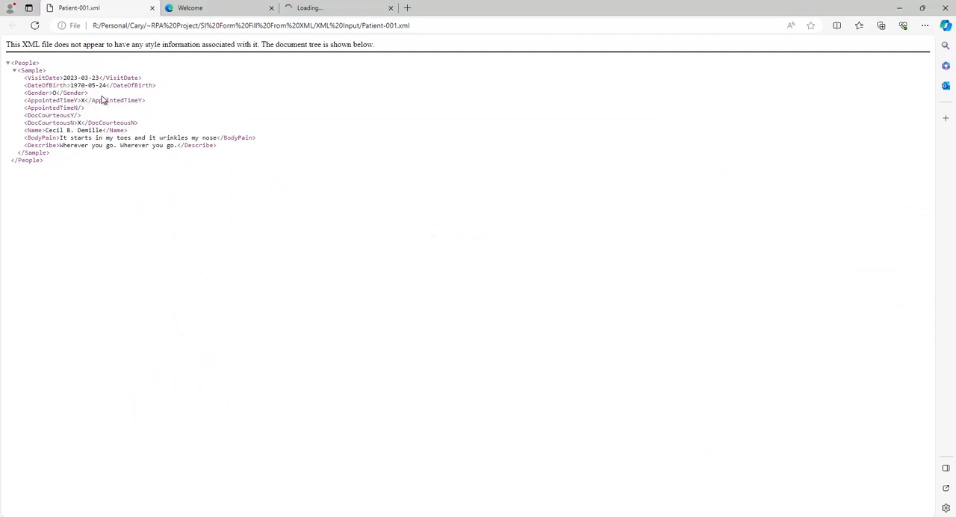
pyautogui.click(906, 10)
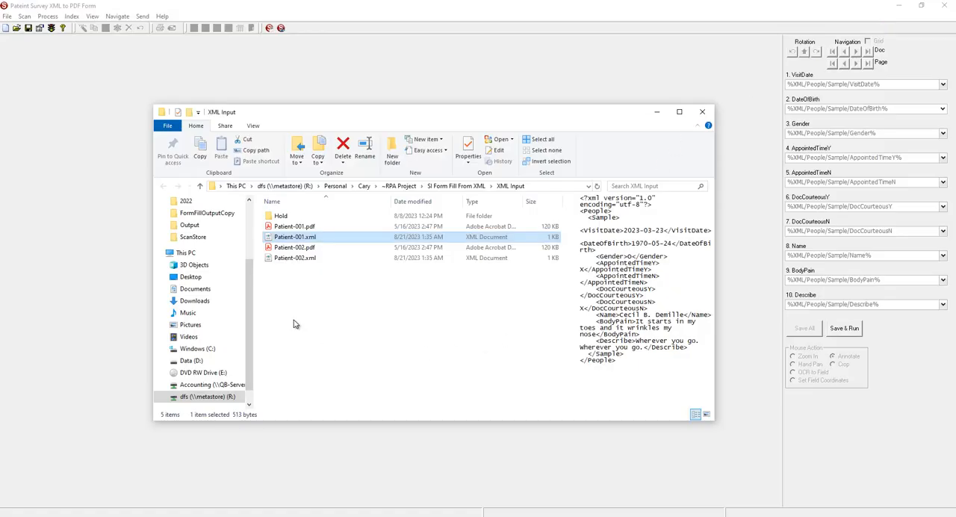
# - Open Patient-001.pdf, check its visit date and date of birth form fields, and close the input files
pyautogui.doubleClick(299, 225)
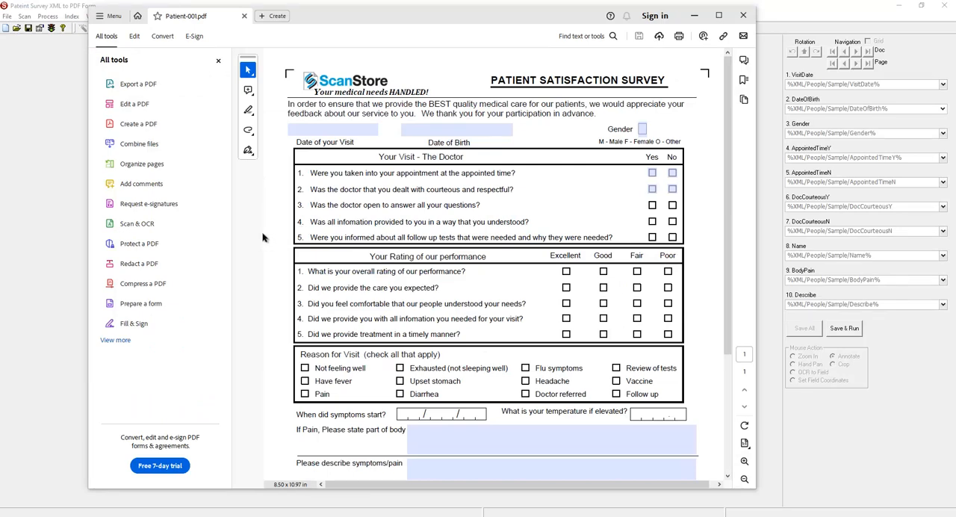
pyautogui.click(316, 130)
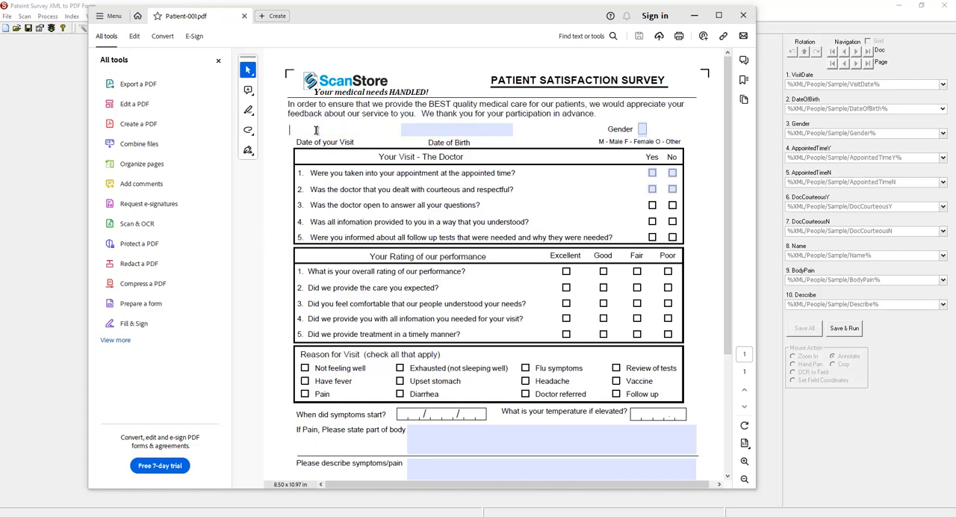
pyautogui.click(416, 129)
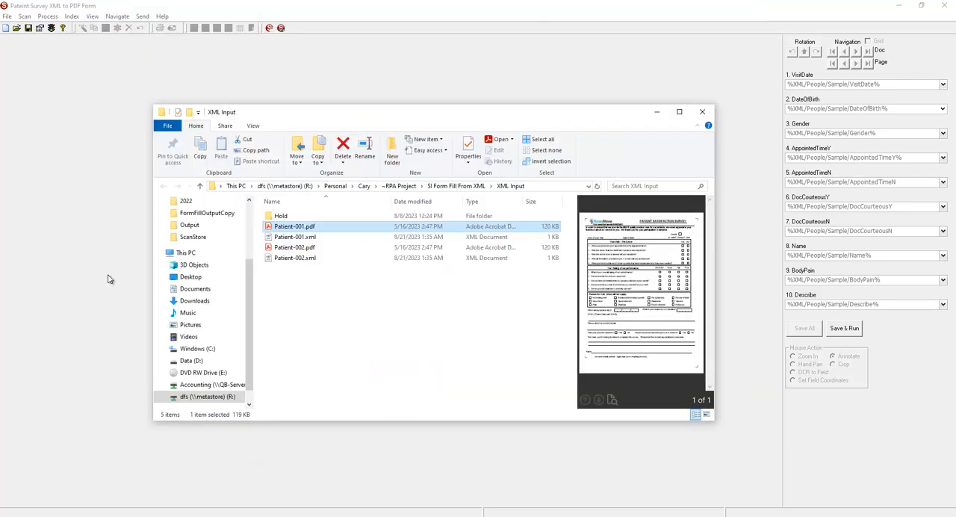
pyautogui.click(110, 278)
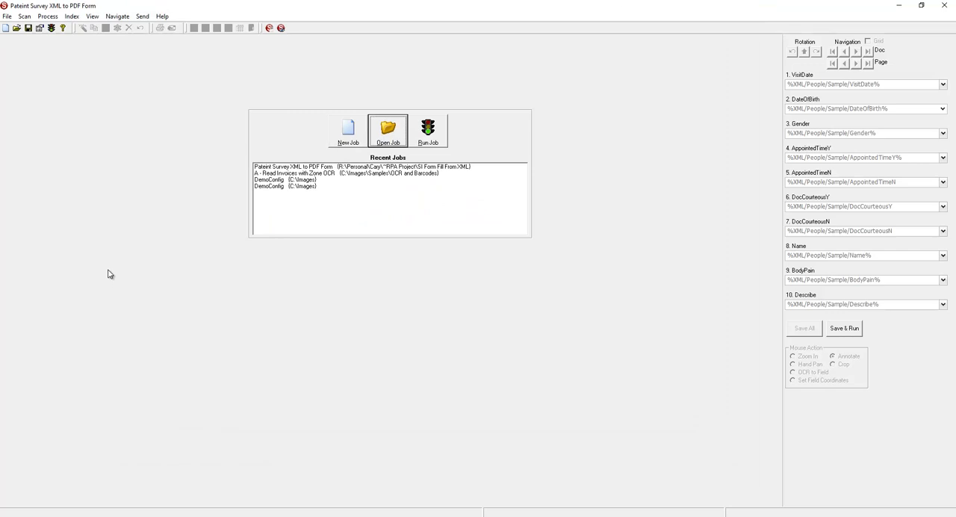
# - Review the survey job's advanced output settings and the XML templates of the VisitDate and DateOfBirth index fields, and accept the configuration
pyautogui.click(39, 29)
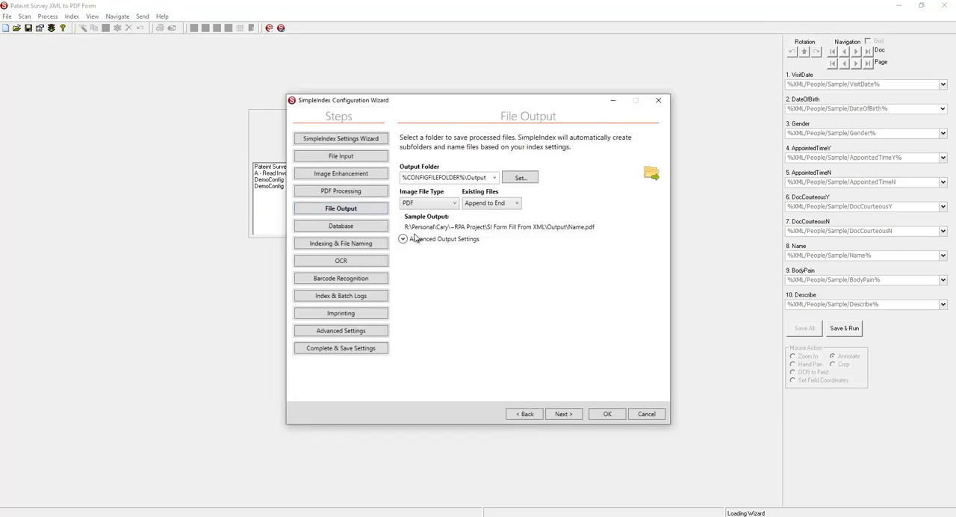
pyautogui.click(416, 240)
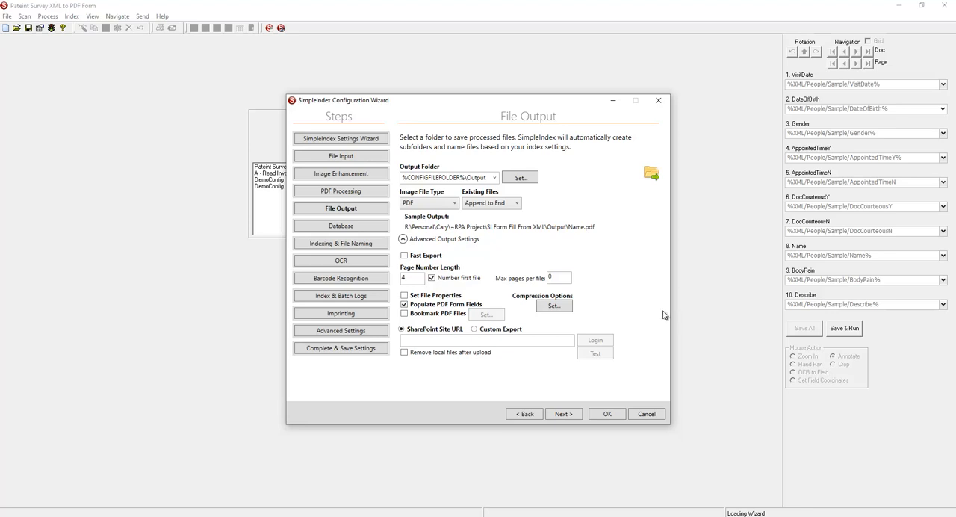
pyautogui.click(362, 244)
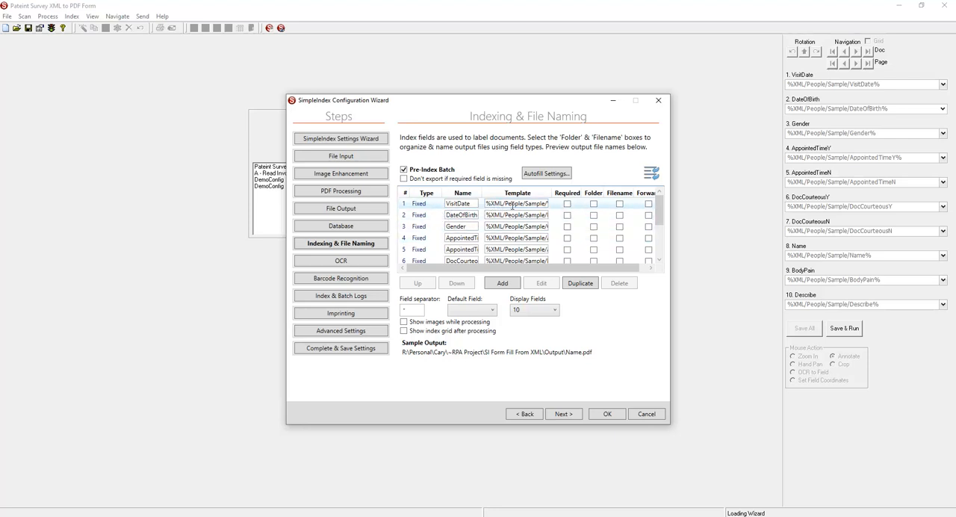
pyautogui.moveTo(501, 204); pyautogui.dragTo(571, 216)
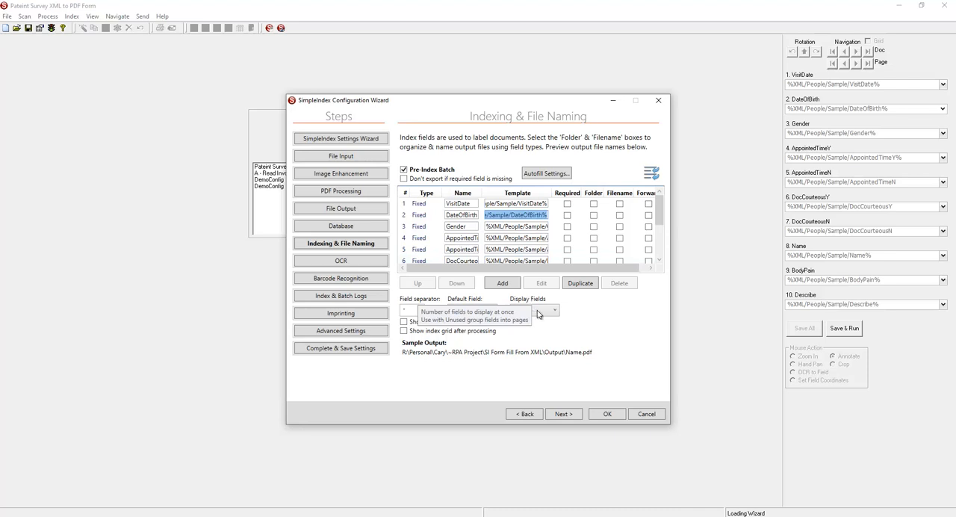
pyautogui.click(603, 415)
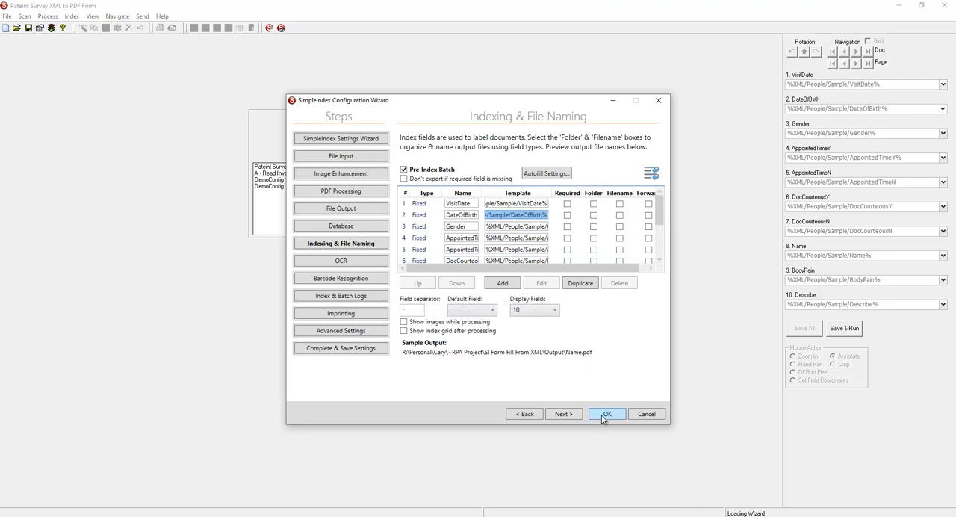
pyautogui.click(481, 297)
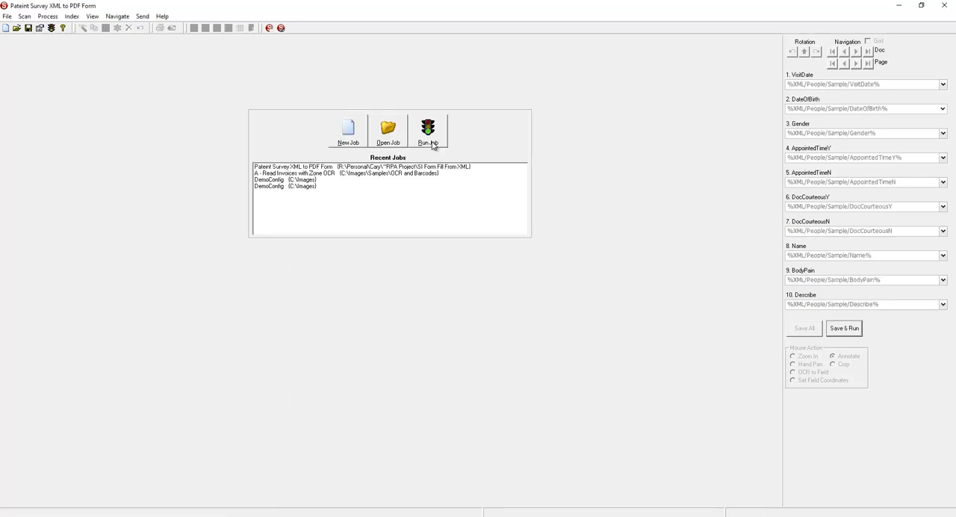
# - Open the survey job's output folder and check the populated form fields in the second exported patient PDF
pyautogui.click(92, 17)
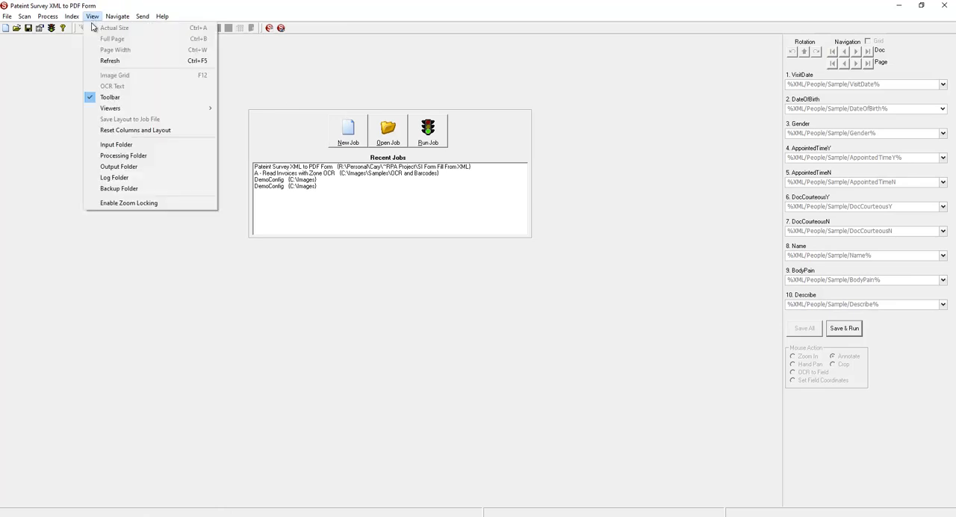
pyautogui.click(104, 164)
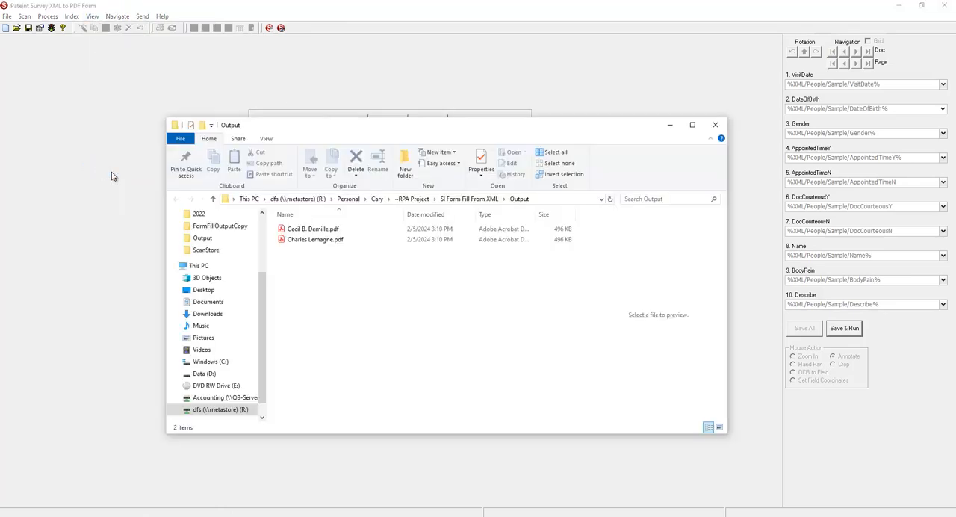
pyautogui.doubleClick(303, 242)
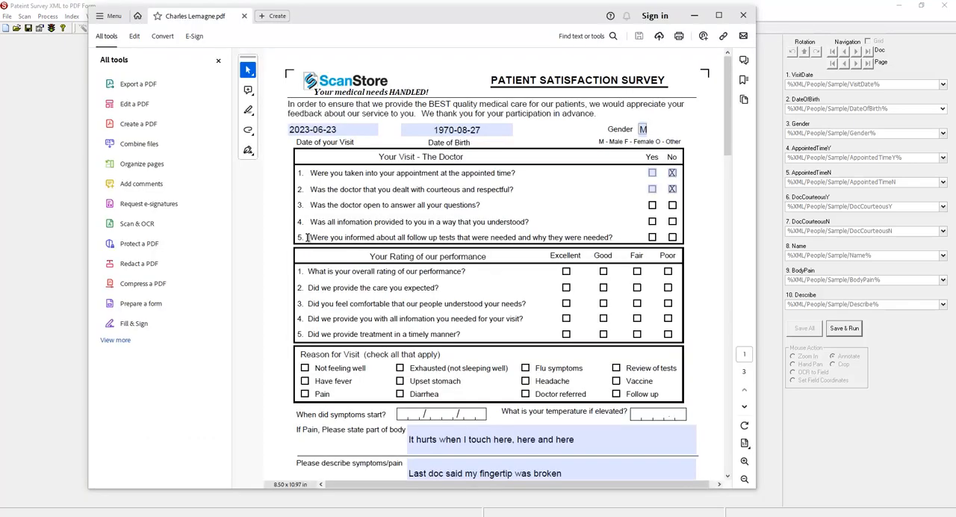
pyautogui.click(353, 133)
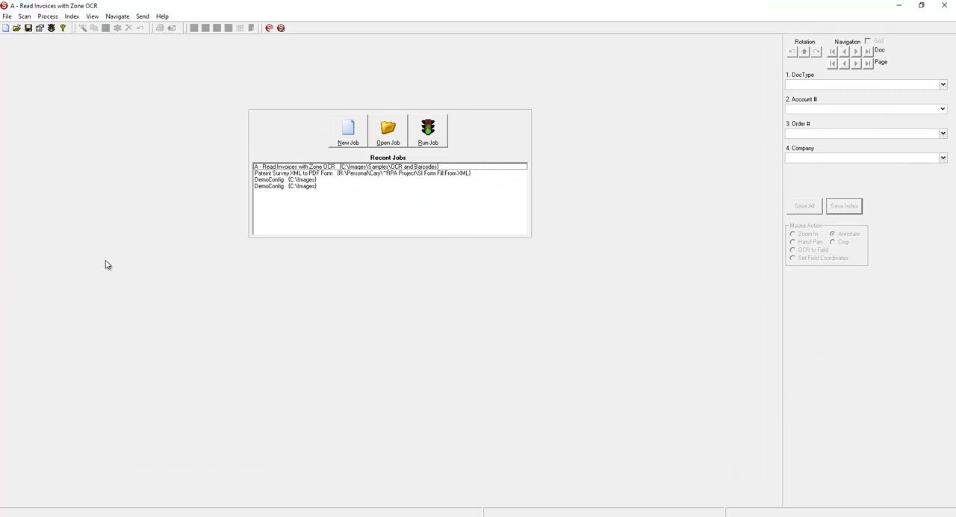
# - Open the advanced File Output settings of the Read Invoices with Zone OCR job and turn off Bookmark PDF Files
pyautogui.click(40, 29)
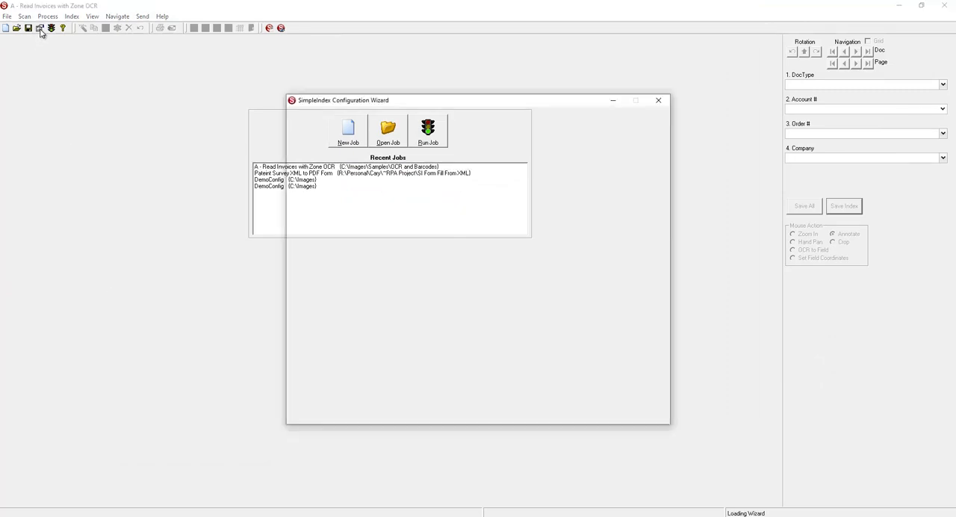
pyautogui.click(319, 209)
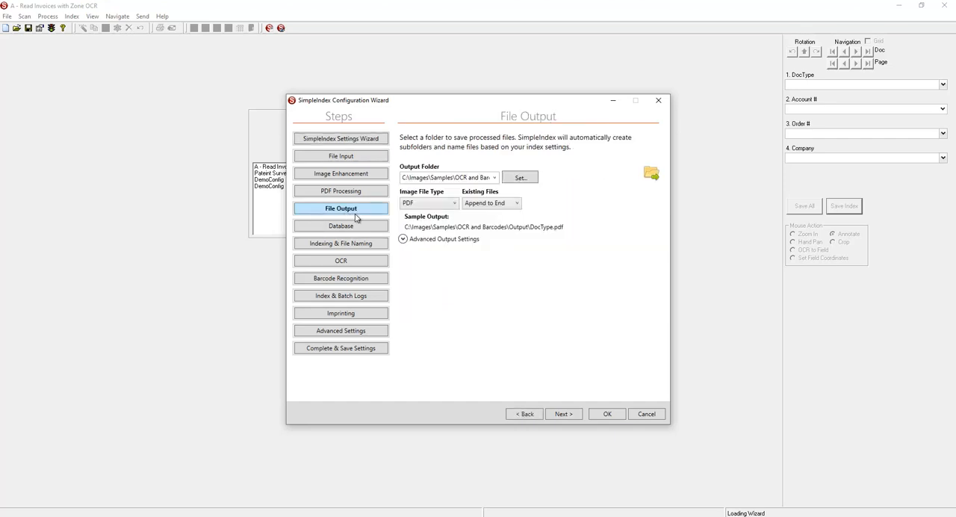
pyautogui.click(403, 240)
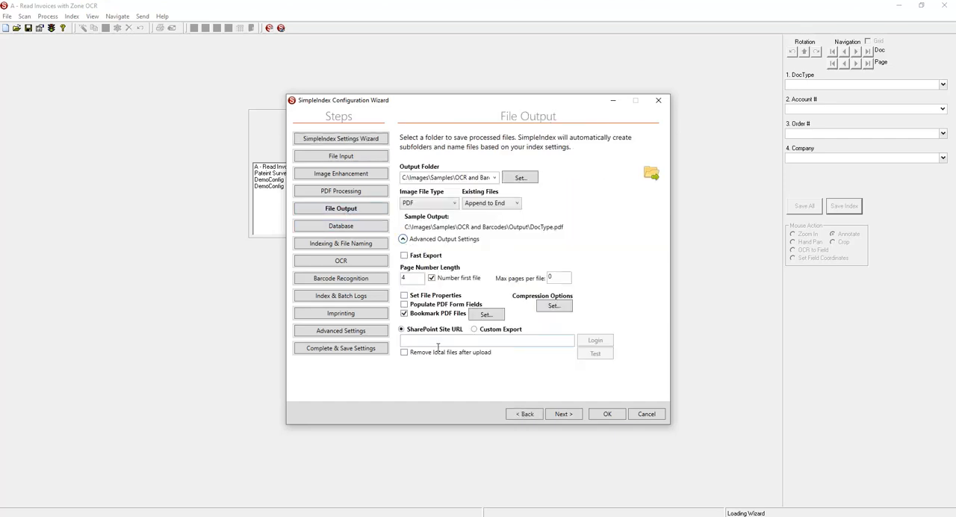
pyautogui.click(405, 314)
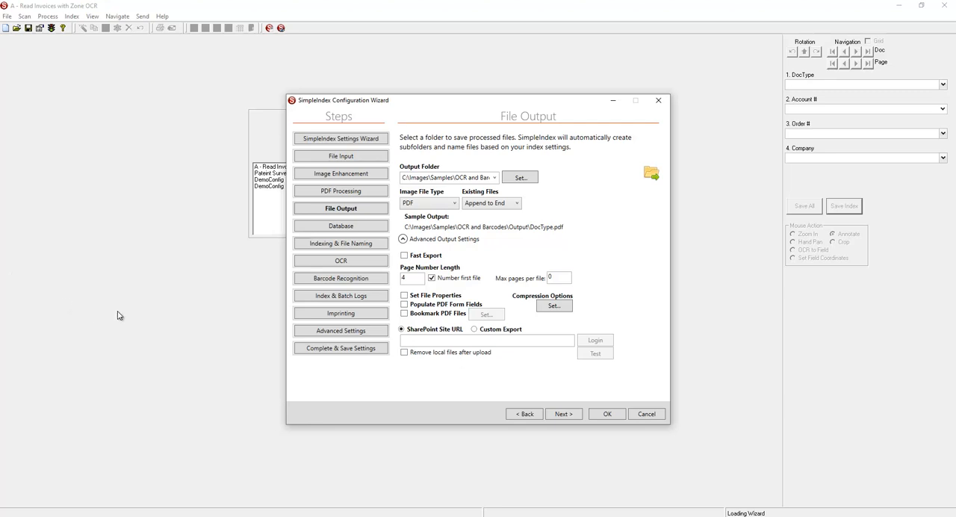
# - Review the invoice job's index fields and its OCR settings, including the advanced OCR settings and the full-page OCR option
pyautogui.click(313, 247)
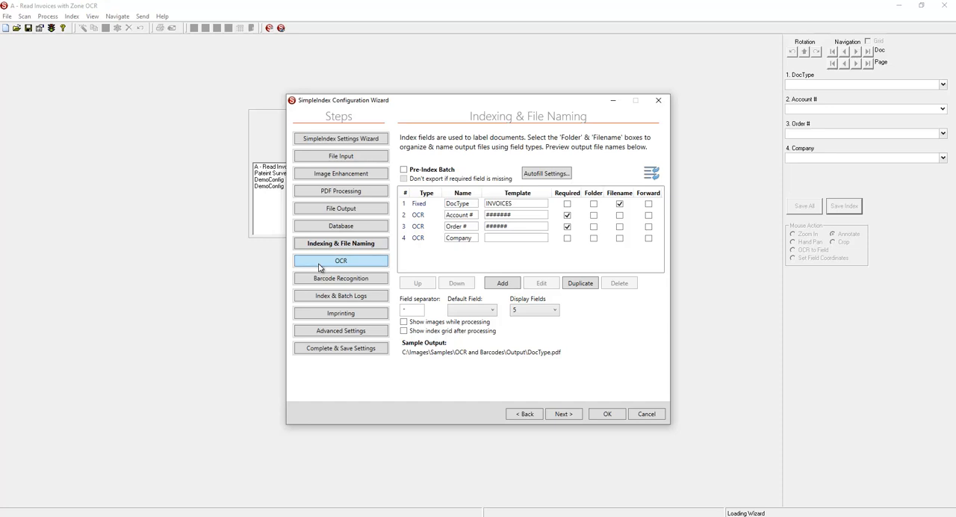
pyautogui.click(319, 263)
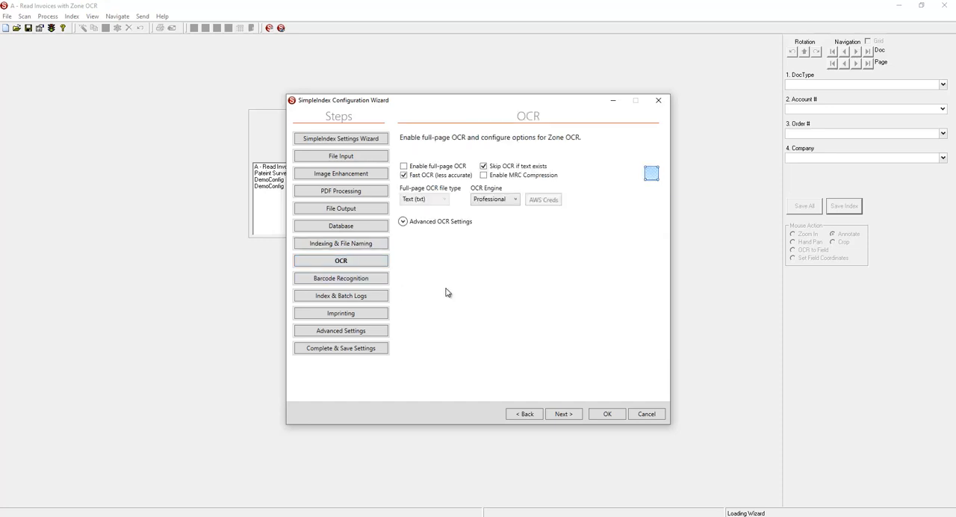
pyautogui.click(403, 222)
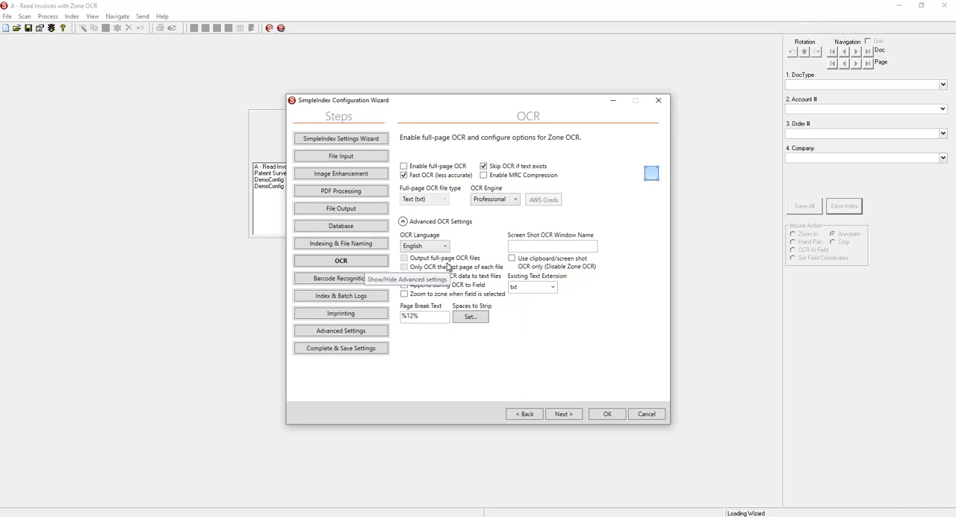
pyautogui.click(420, 167)
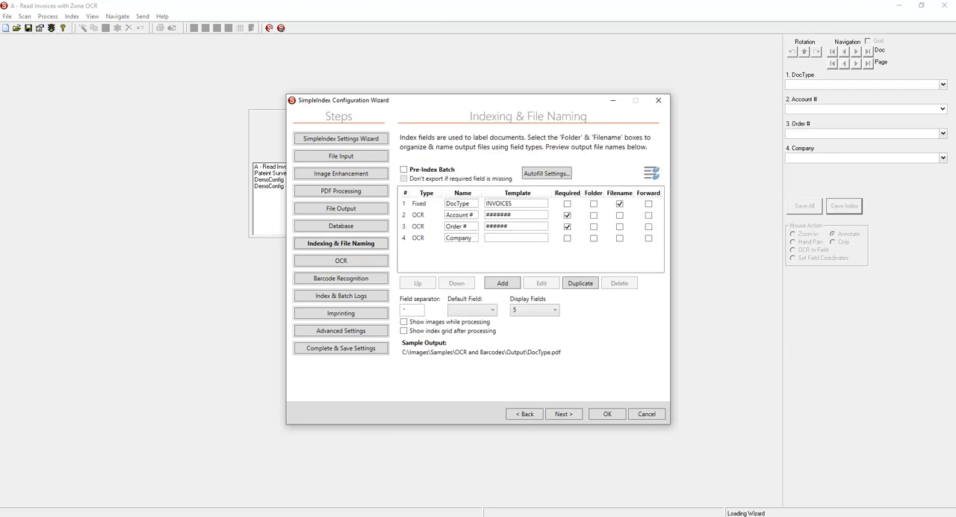
# - Review the PDF encryption options under PDF Processing and expand the Advanced Indexing Options in Advanced Settings
pyautogui.click(372, 193)
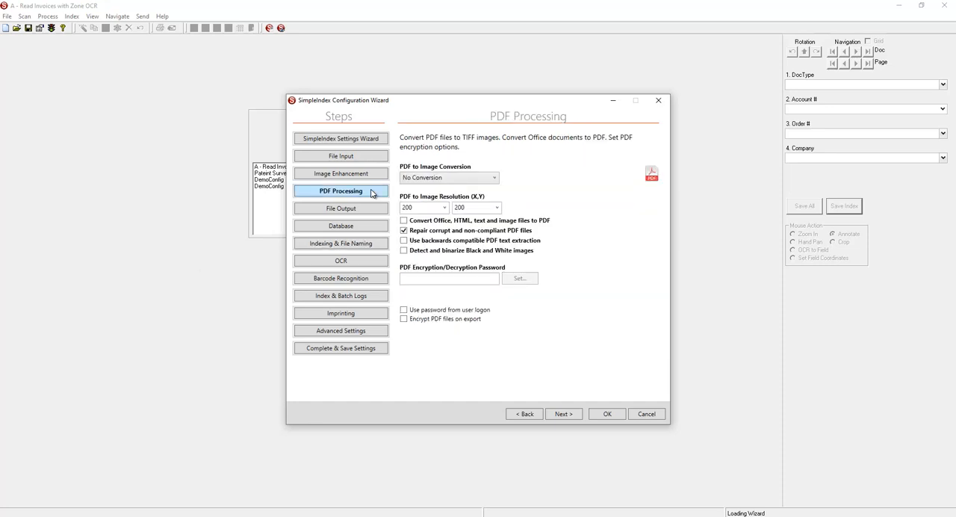
pyautogui.click(469, 284)
pyautogui.click(380, 330)
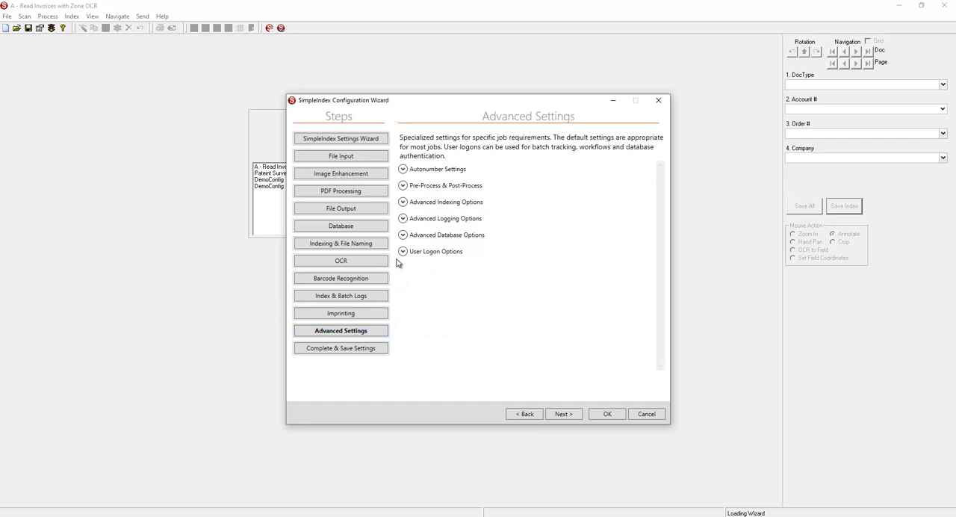
pyautogui.click(403, 201)
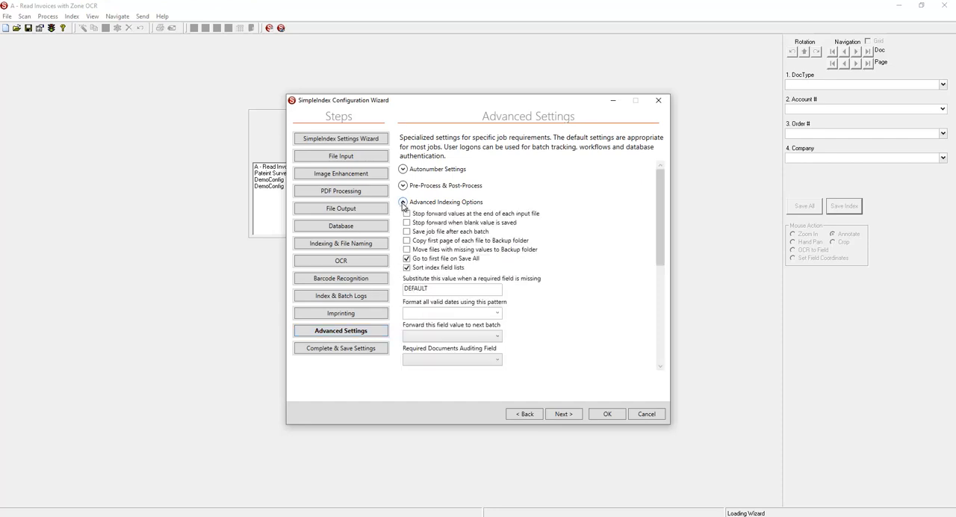